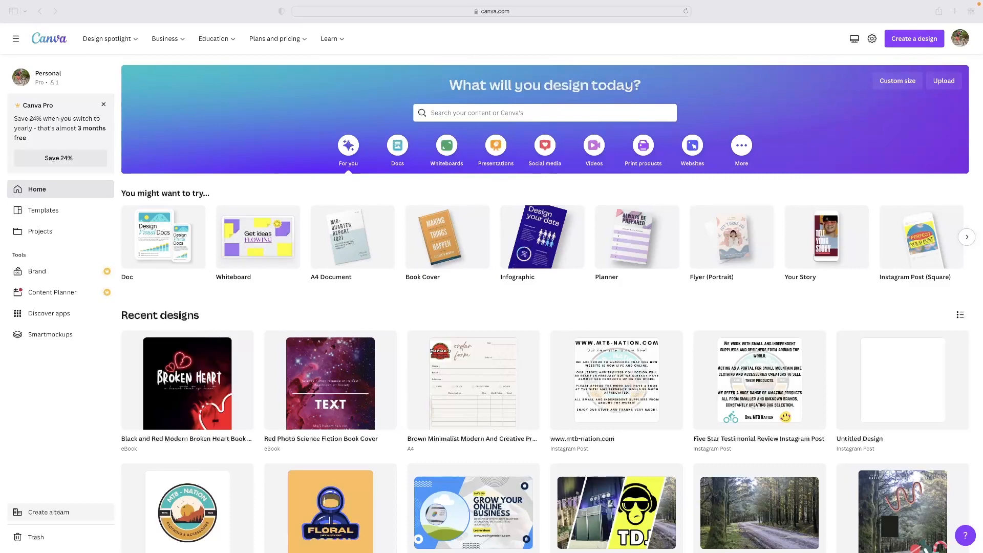
Step: Search the templates for "book cover" and look through the first results
left_click(516, 110)
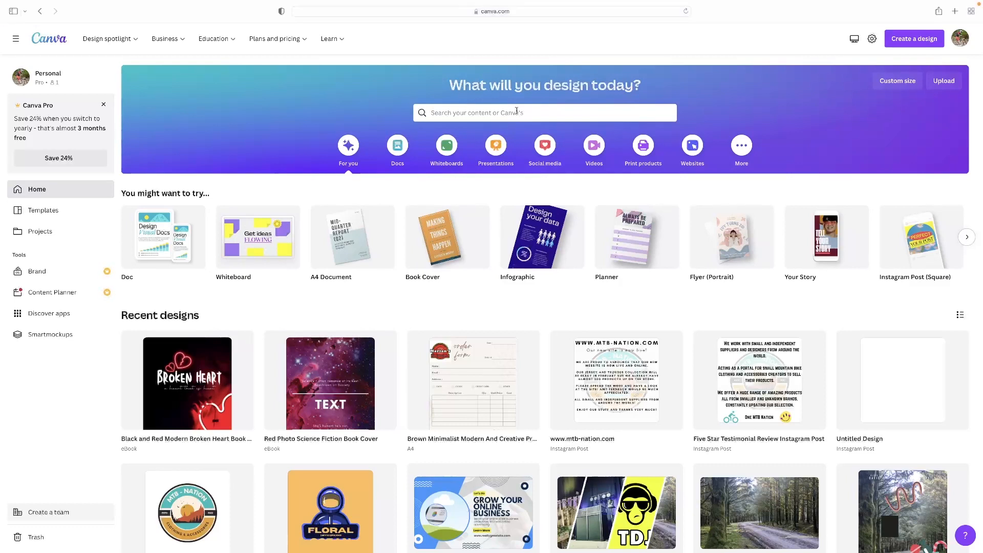
left_click(517, 110)
type("book c")
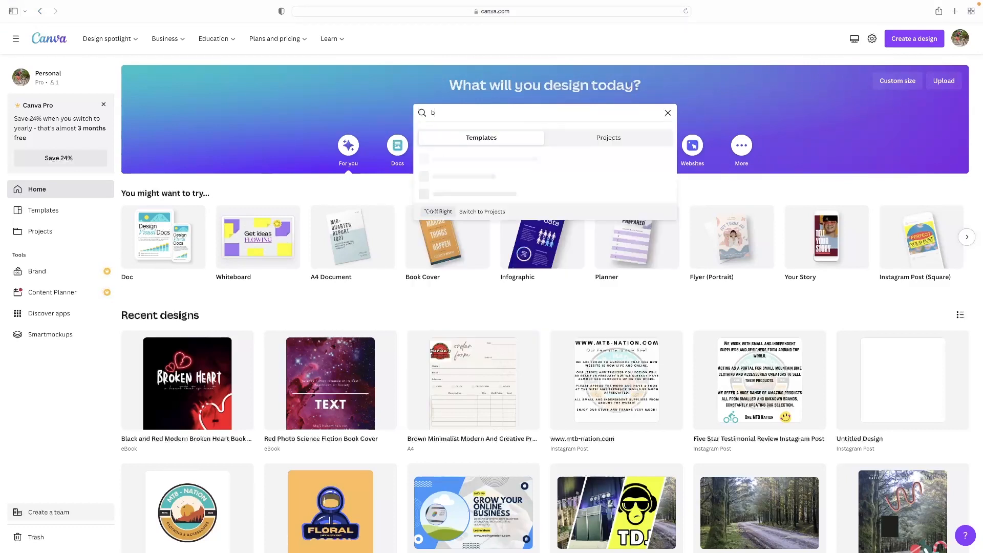
type("over")
key("Return")
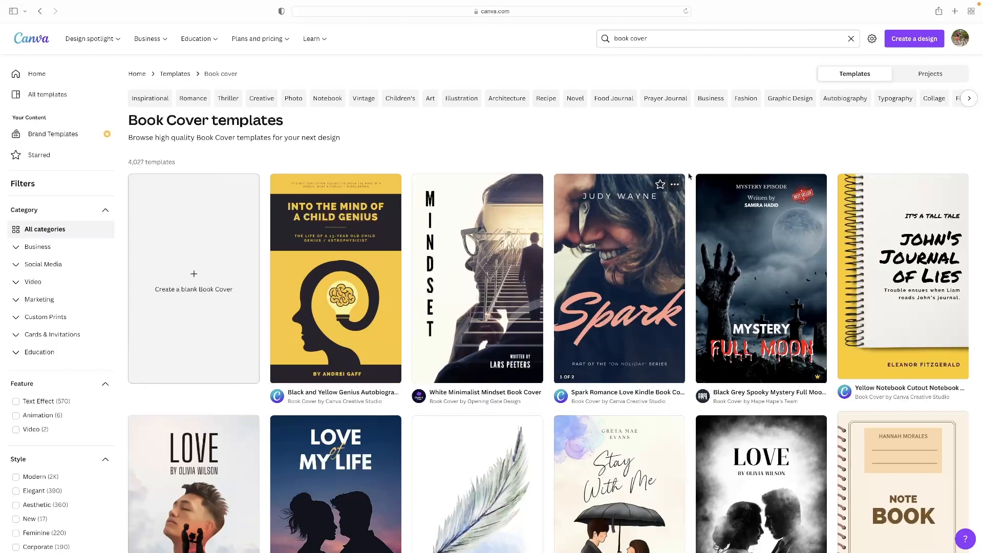
scroll(702, 190, "down", 5)
scroll(702, 190, "up", 5)
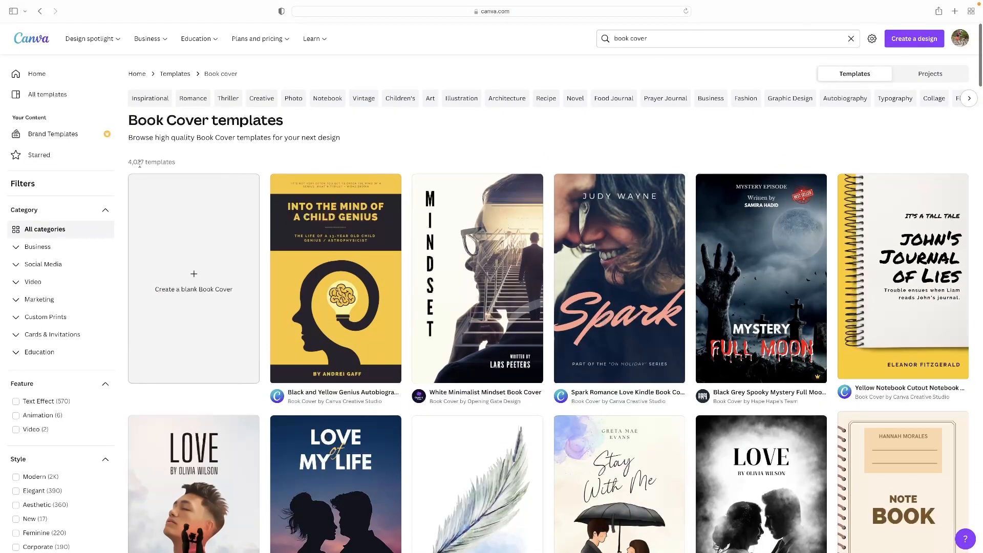
scroll(589, 205, "down", 8)
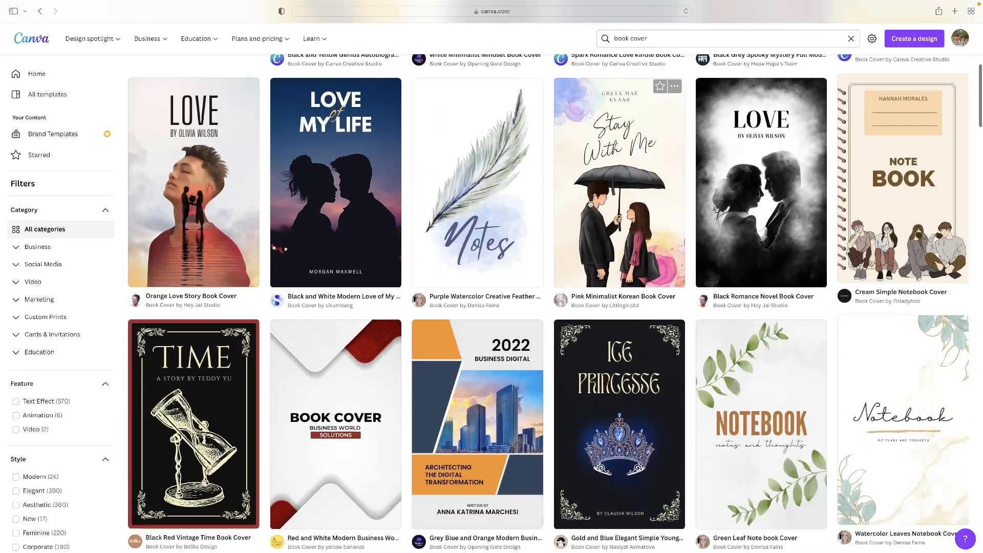
scroll(590, 204, "up", 8)
scroll(590, 205, "down", 1)
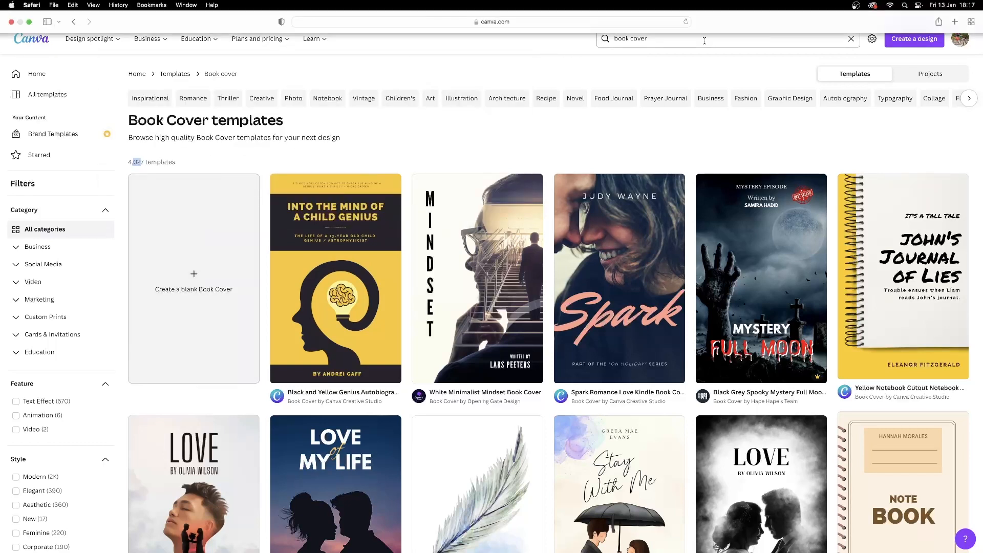
Step: Search the templates for "book cover action" and browse the resulting designs
left_click(679, 41)
type("a")
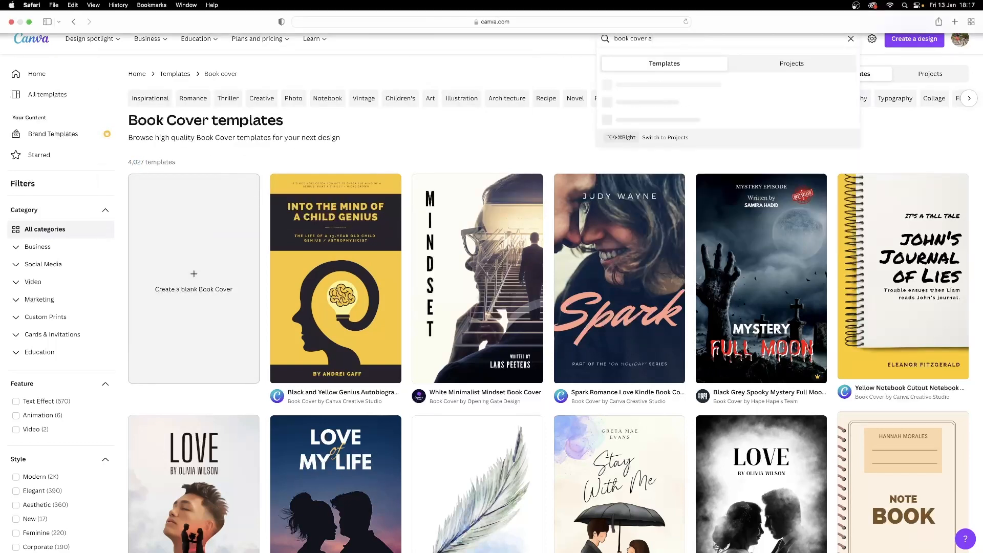
type("ction")
key("Return")
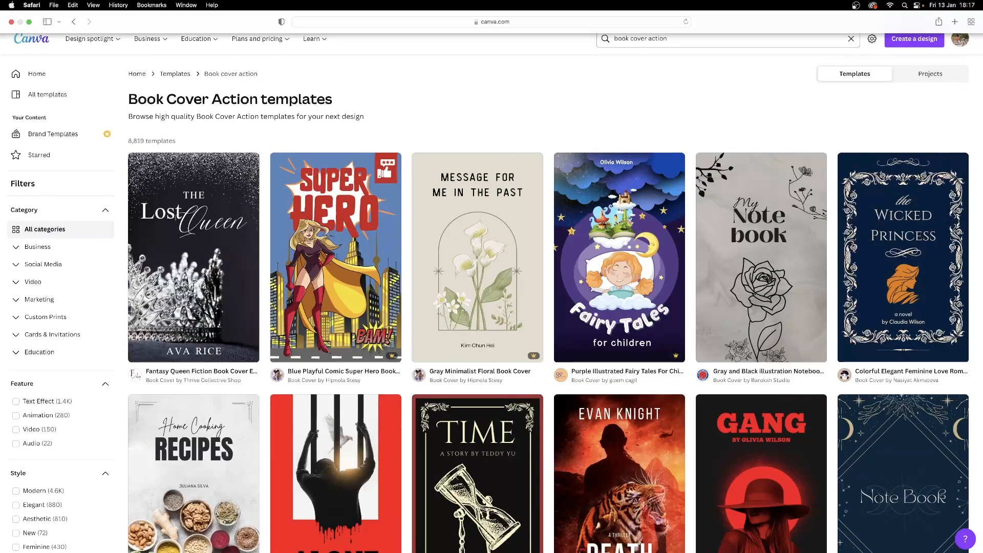
scroll(675, 242, "down", 5)
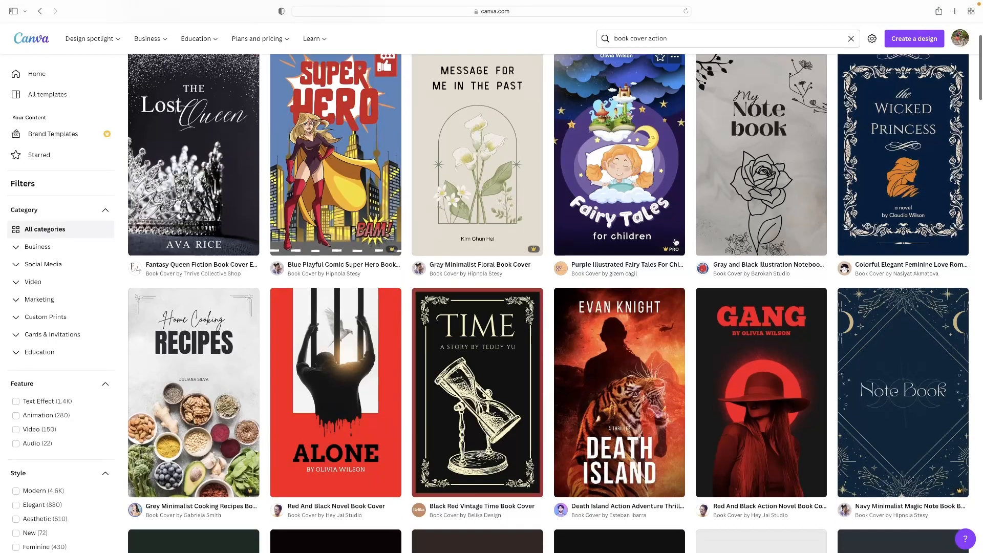
scroll(675, 242, "down", 1)
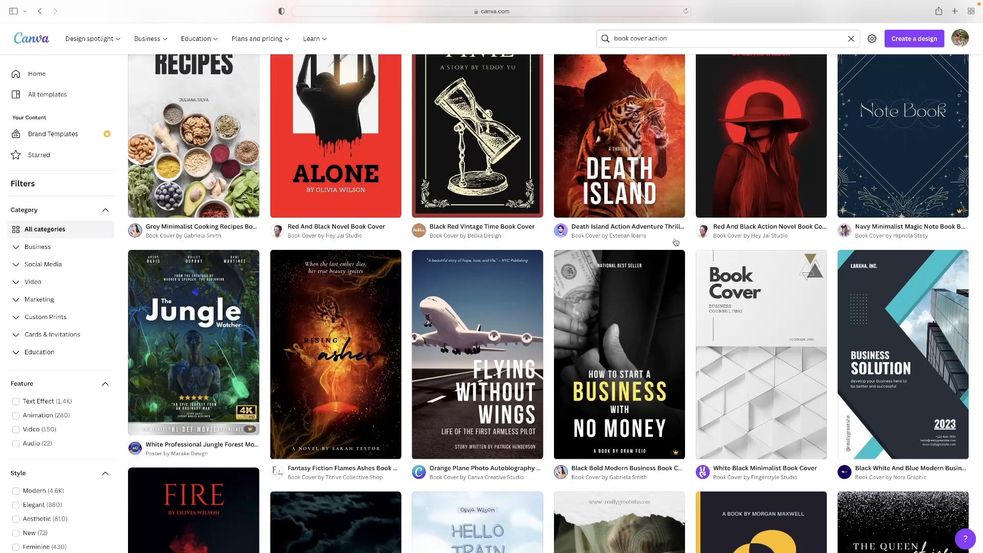
scroll(676, 242, "up", 8)
Step: Remove "action" from the search and search for "book cover" again
left_click(640, 40)
double_click(658, 38)
key("BackSpace")
key("Return")
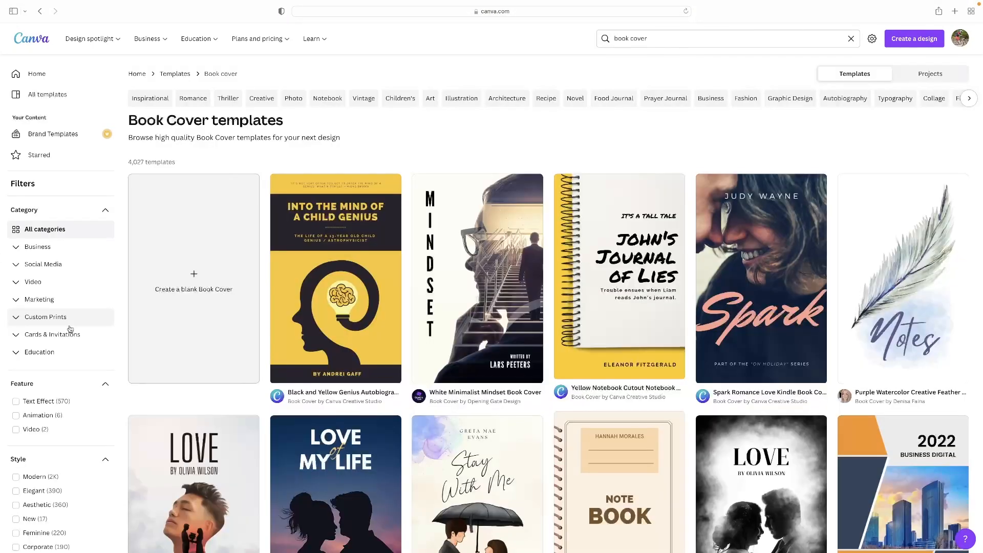
Step: Examine the available filter categories and browse the book cover templates for a suitable design
scroll(54, 266, "down", 5)
scroll(54, 265, "up", 4)
scroll(55, 265, "down", 7)
scroll(55, 264, "down", 7)
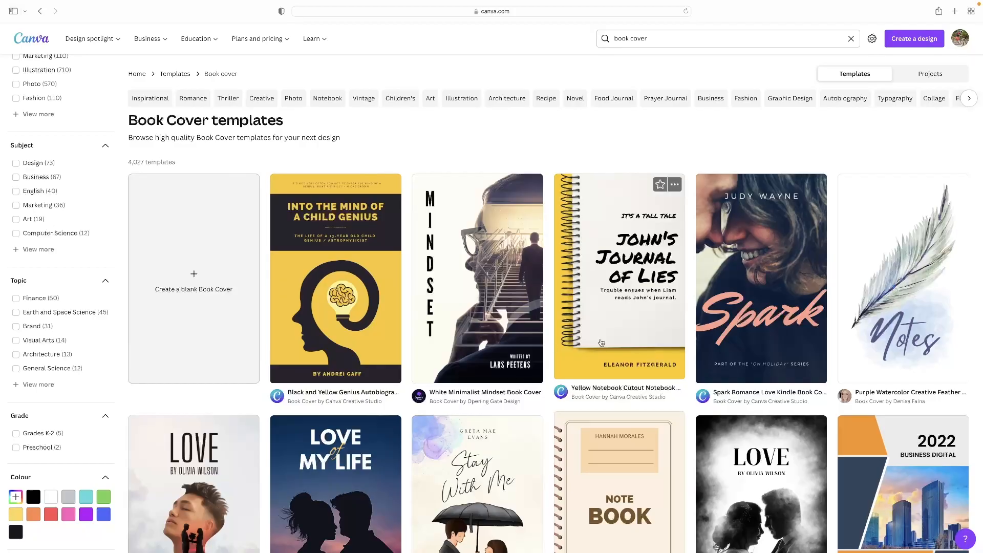
scroll(602, 342, "down", 9)
scroll(602, 342, "down", 10)
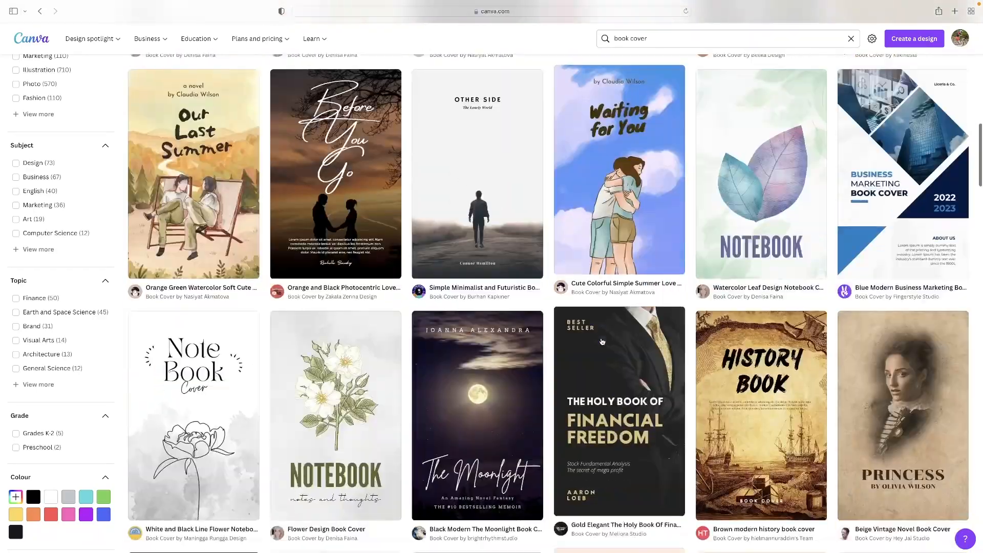
scroll(602, 342, "down", 8)
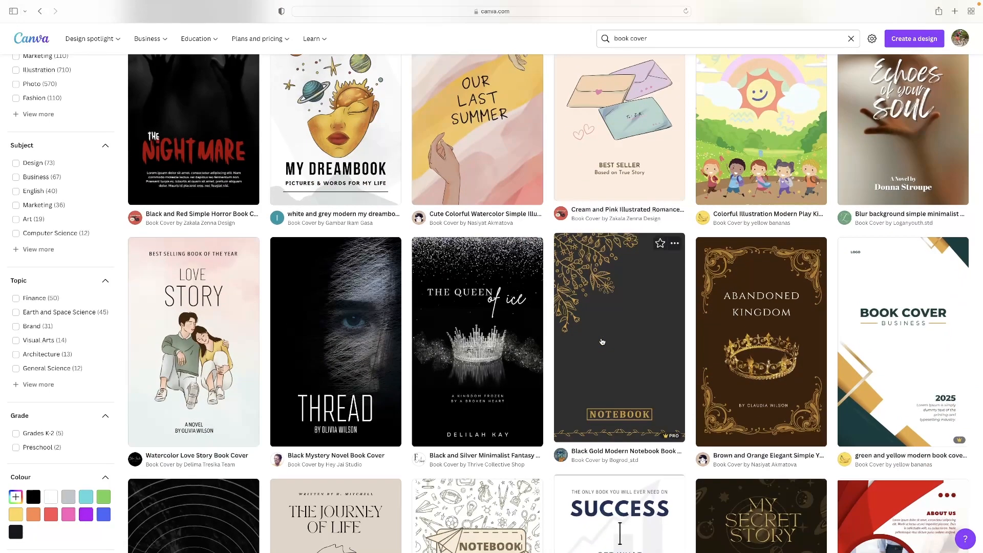
scroll(602, 341, "down", 9)
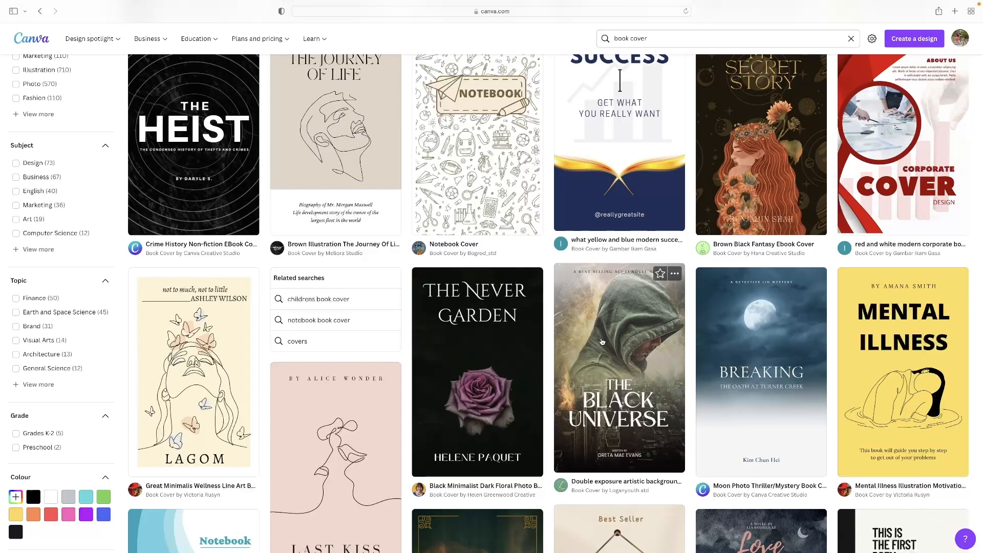
scroll(602, 342, "down", 5)
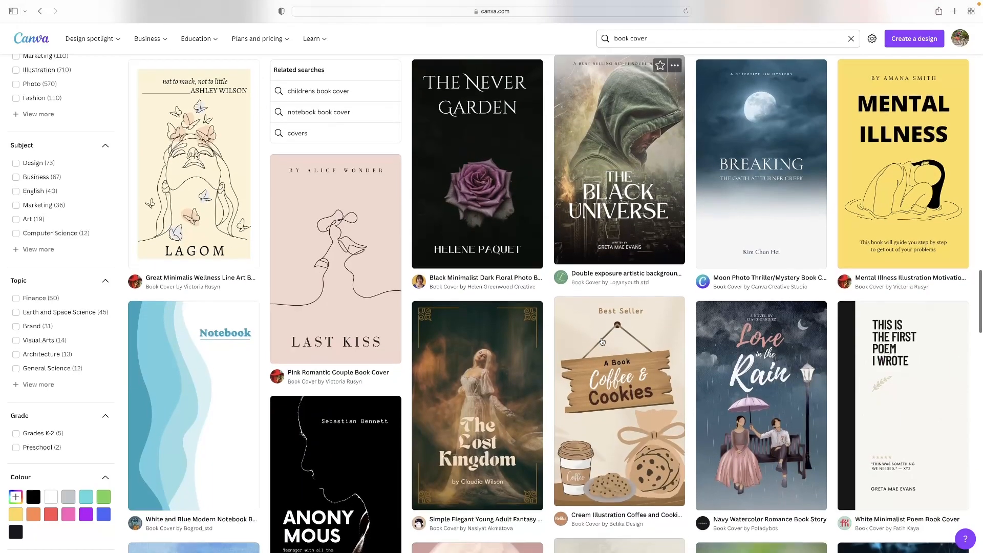
scroll(602, 342, "down", 6)
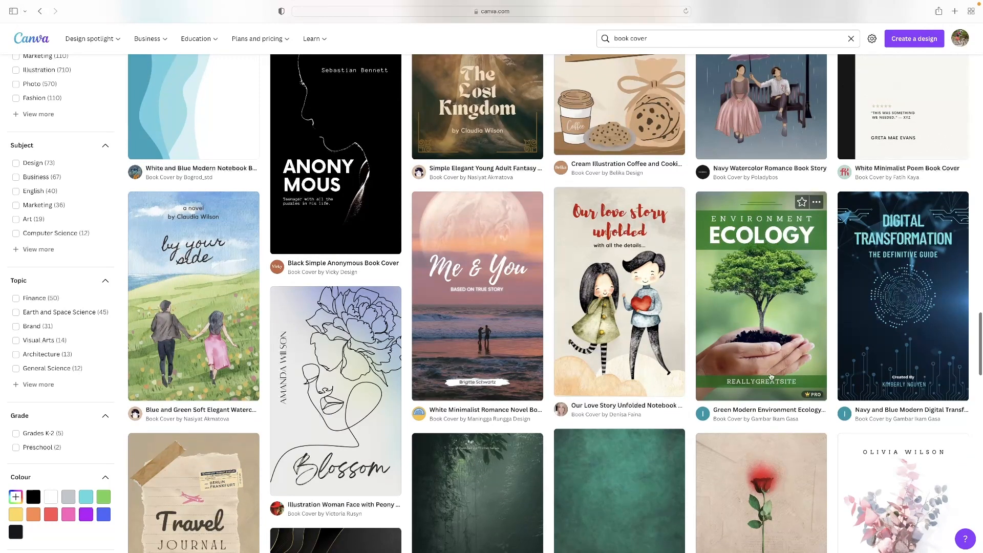
Step: Open the "Our Love Story Unfolded Notebook Cover" template for customising in the editor
left_click(590, 308)
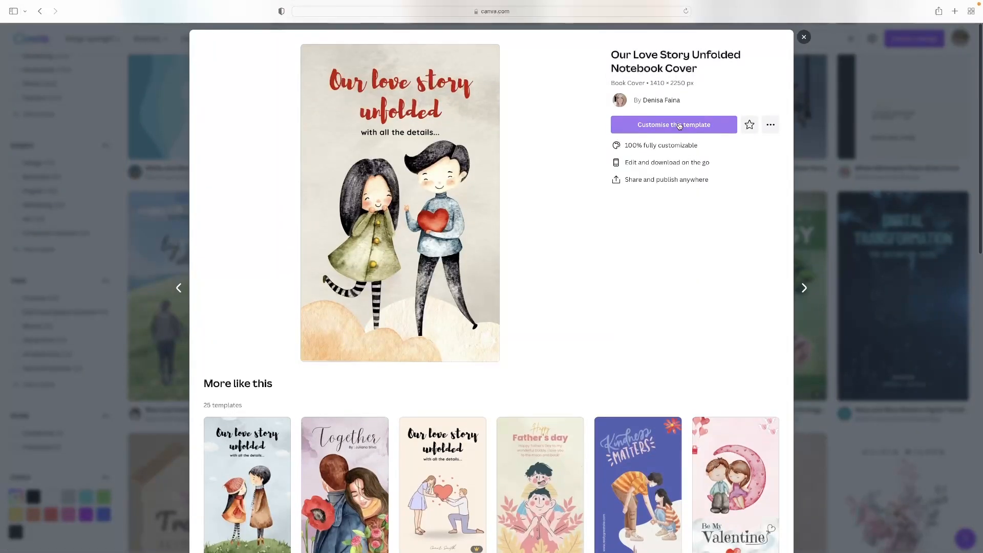
left_click(679, 126)
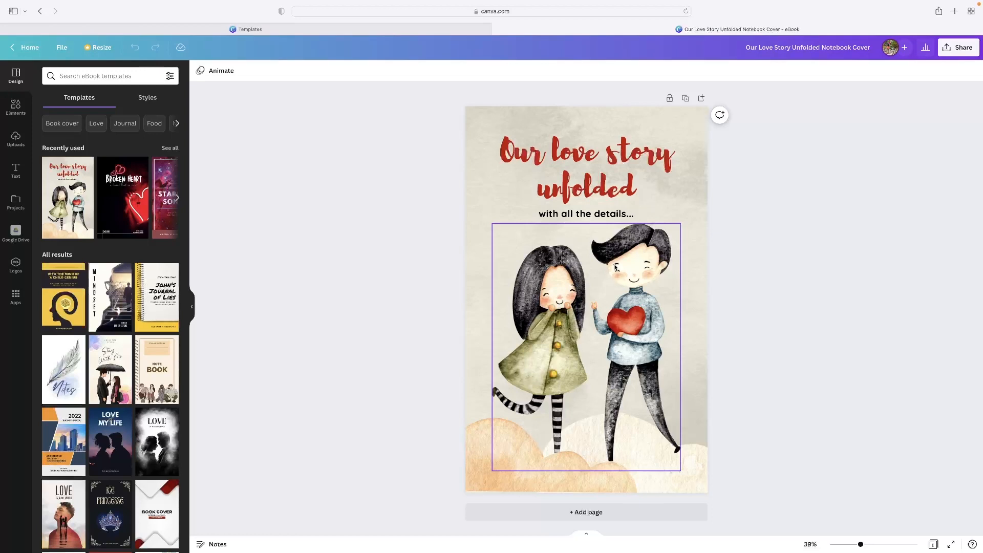
key("super+w")
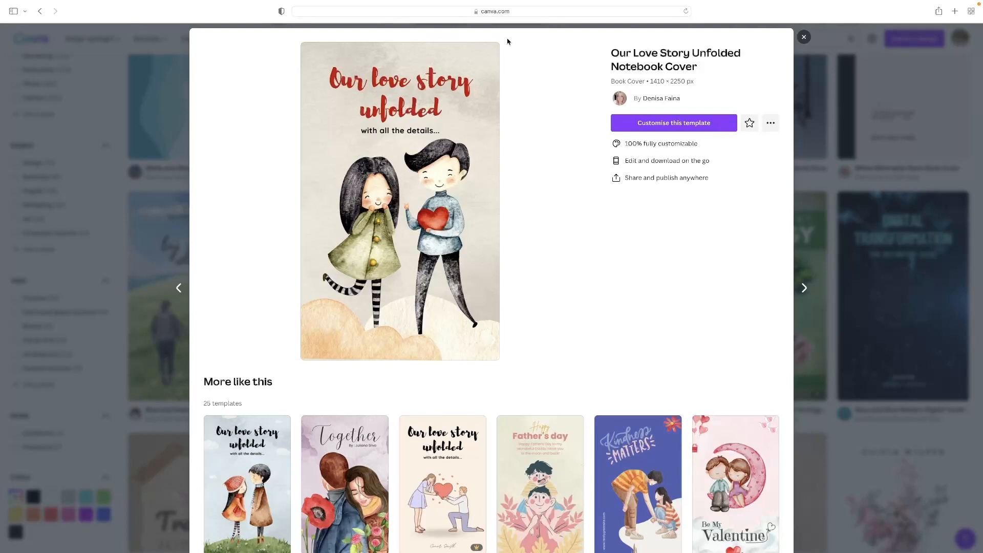
left_click(673, 123)
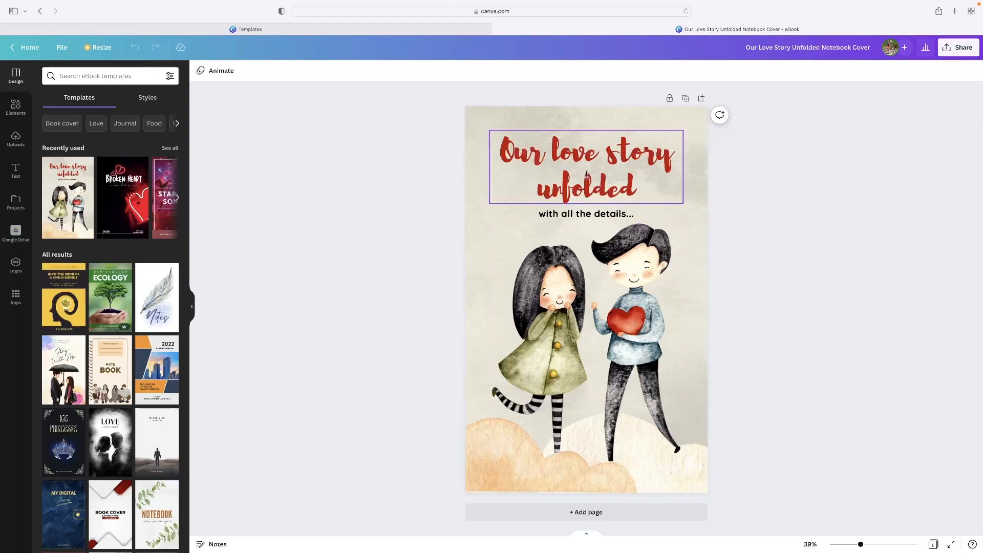
Step: Replace the cover's red heading "Our love story unfolded" with "TITLE"
double_click(625, 167)
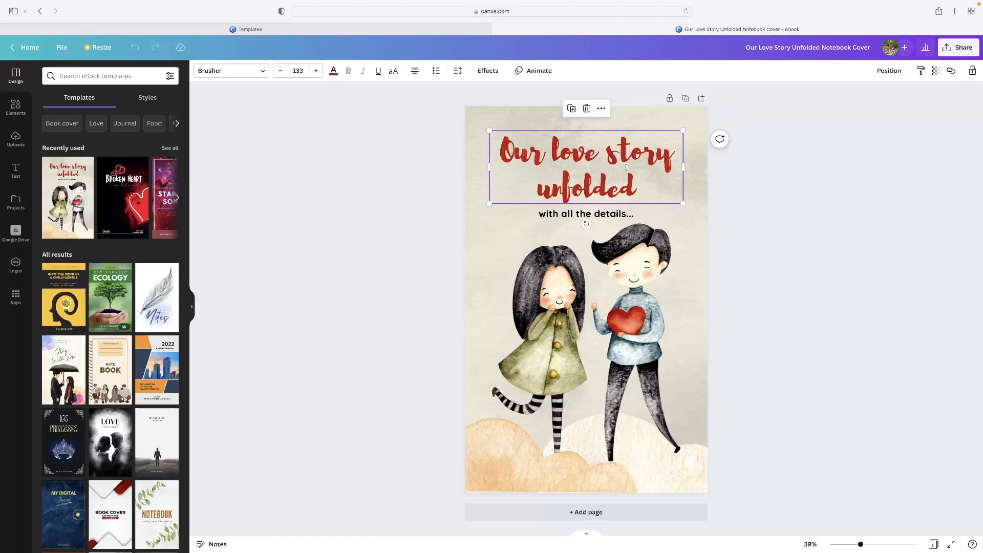
type("TITLE")
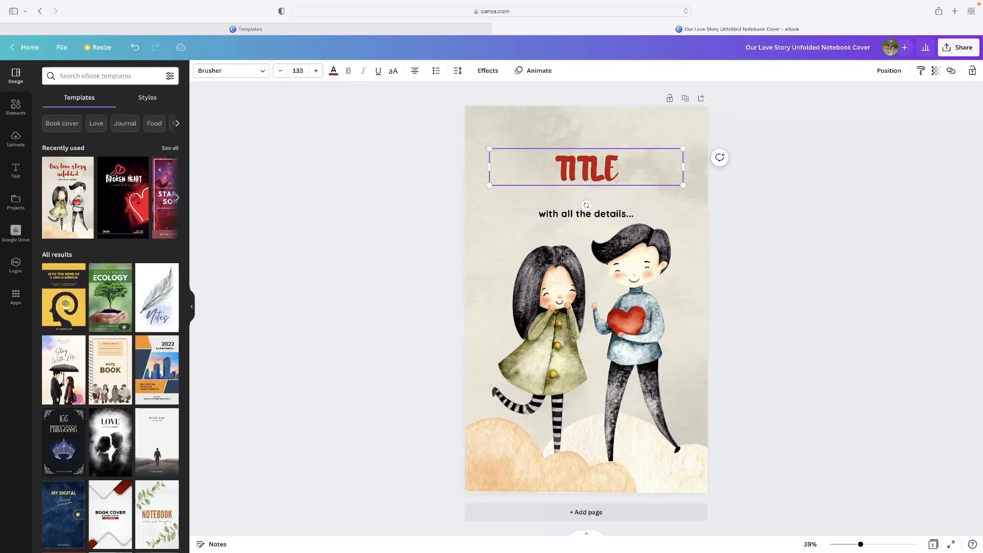
left_click(580, 137)
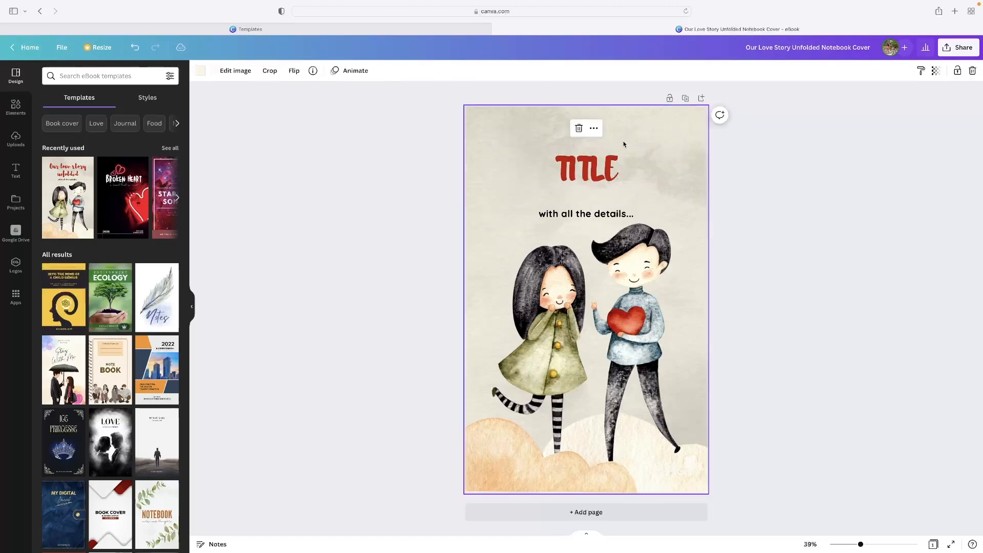
Step: Select the heading text and view the list of available fonts
left_click(596, 168)
double_click(593, 169)
left_click(258, 71)
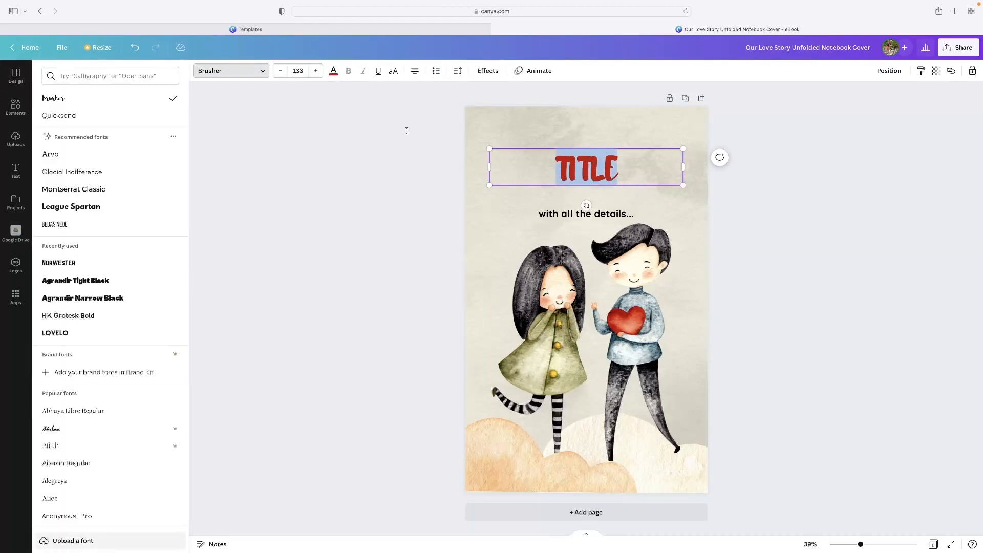
key("Escape")
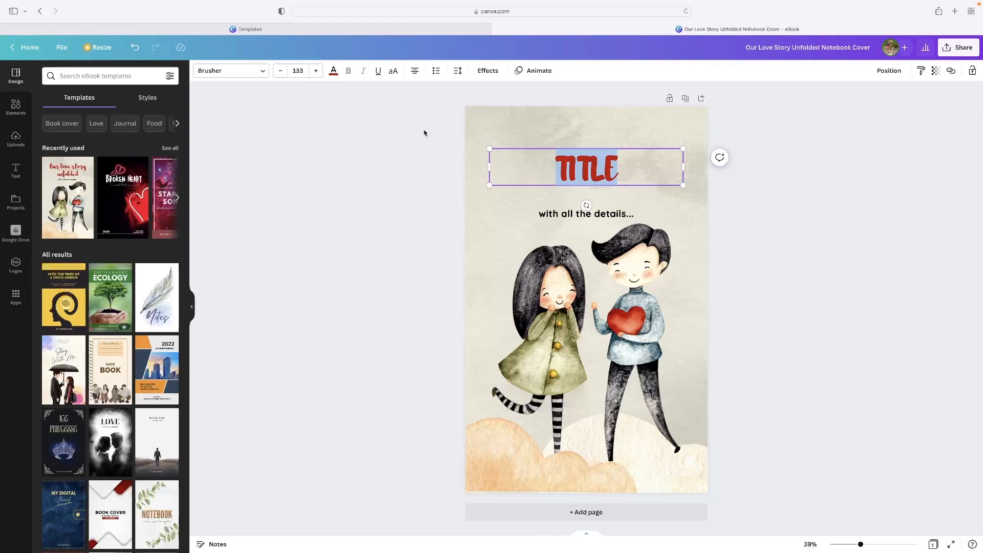
Step: Try the Background and Lift effects on the heading, and finally apply the Shadow effect with blur 54 and transparency 69
left_click(488, 71)
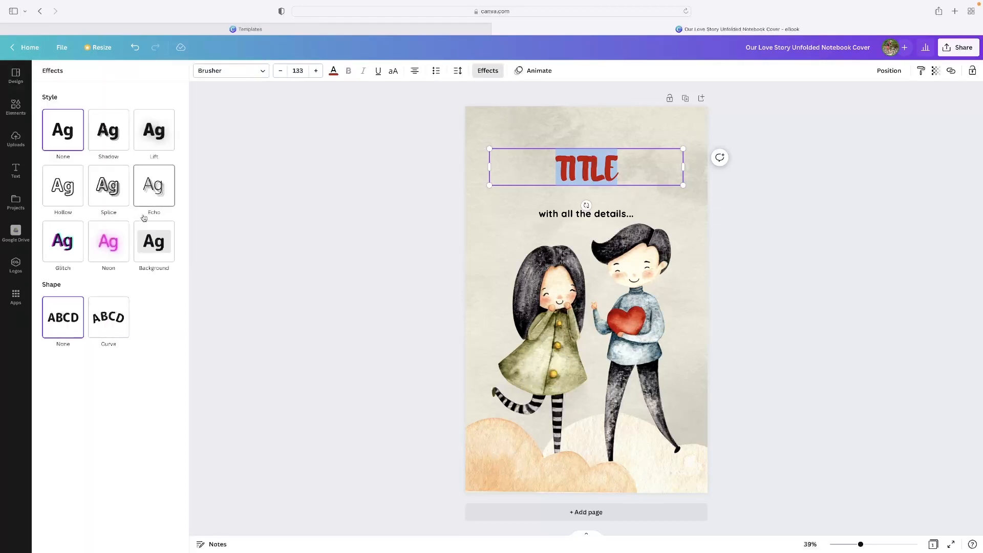
left_click(155, 242)
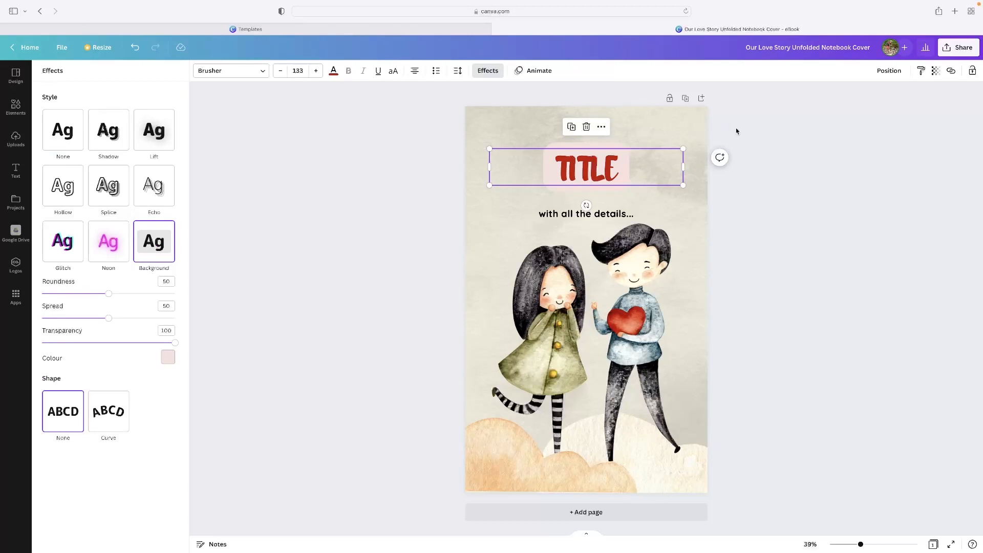
left_click(152, 145)
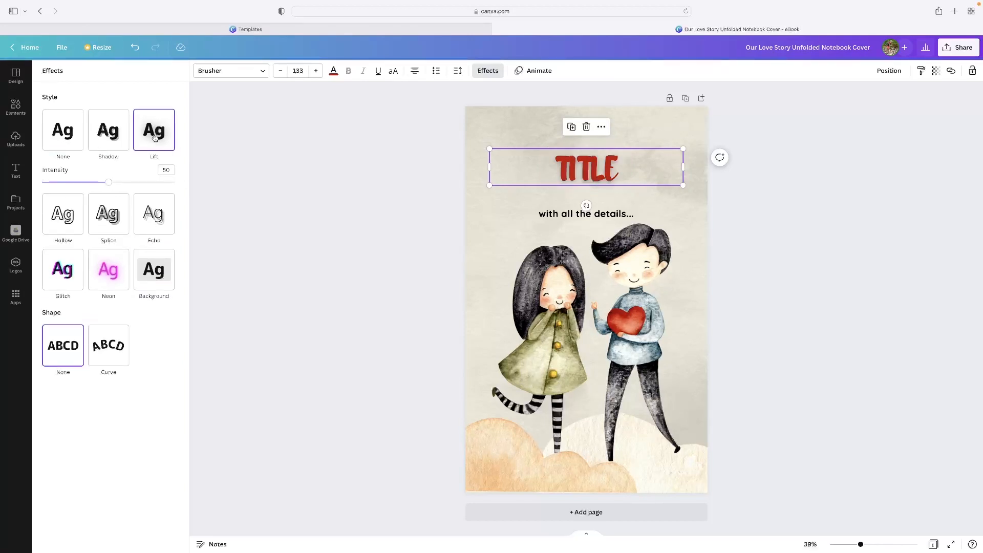
left_click(104, 141)
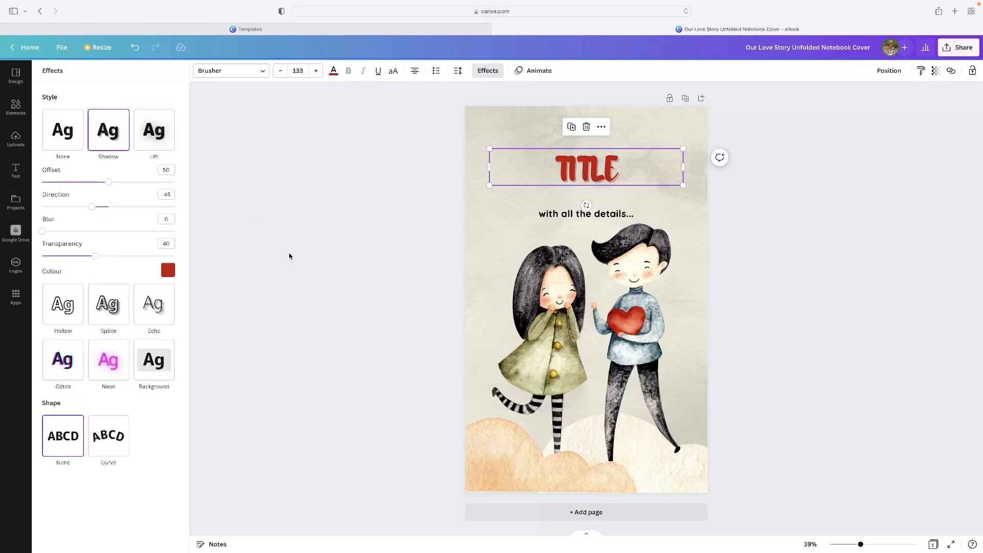
left_click_drag(100, 258, 137, 257)
left_click_drag(42, 231, 113, 231)
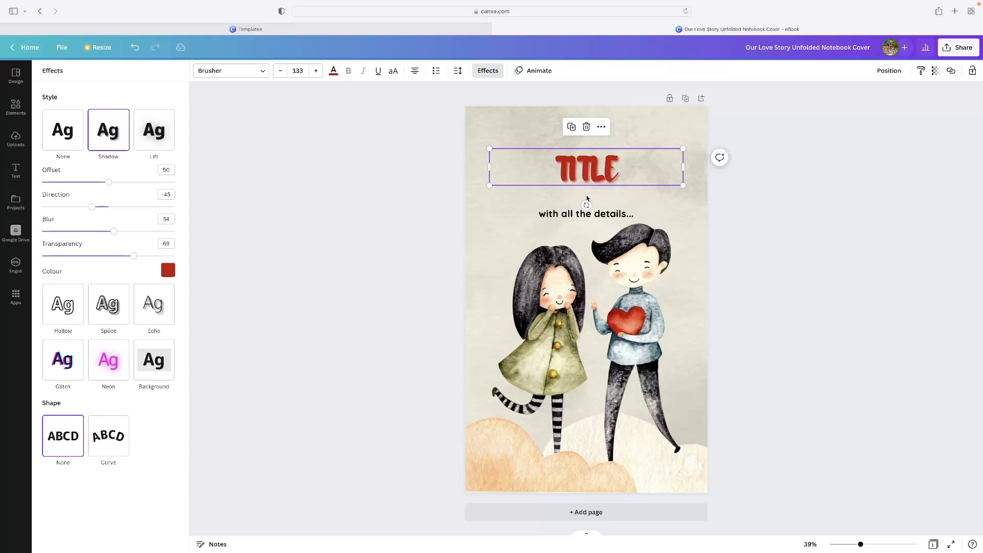
left_click(774, 190)
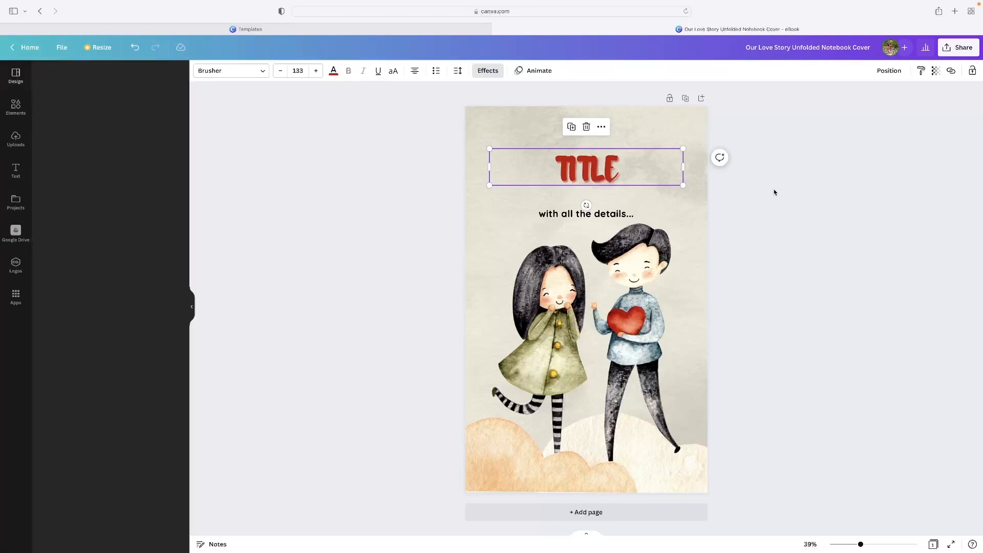
Step: Delete the subtitle "with all the details..." from the cover
left_click(580, 340)
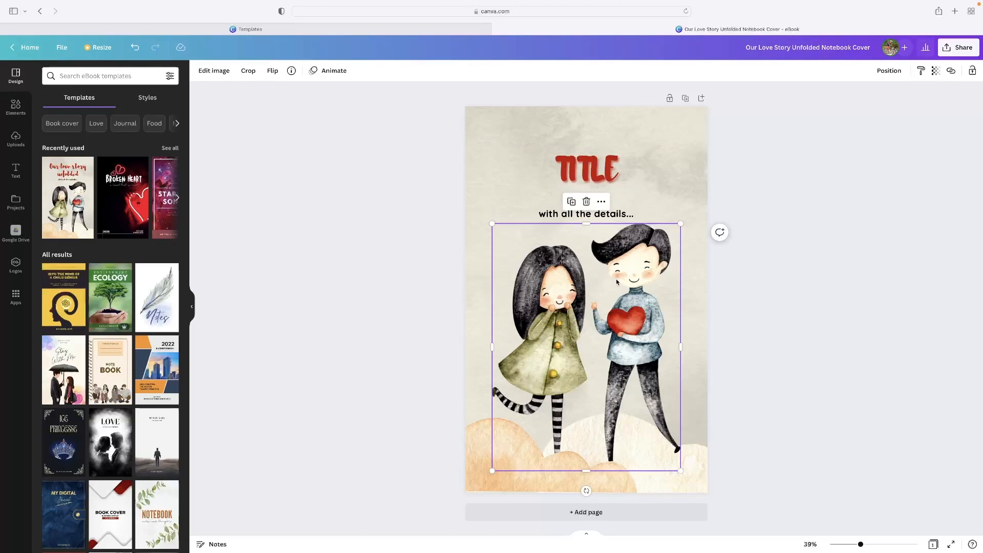
left_click(622, 214)
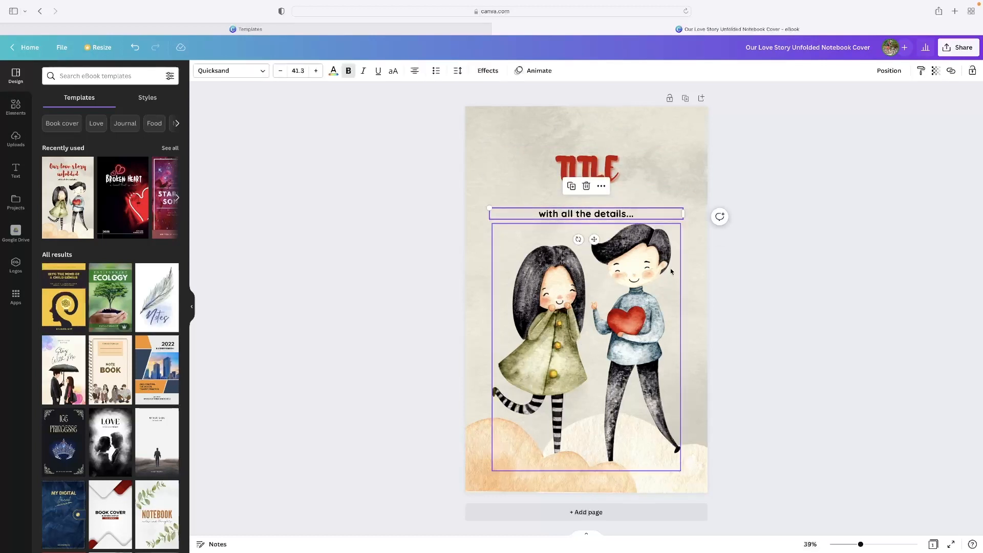
left_click(617, 214)
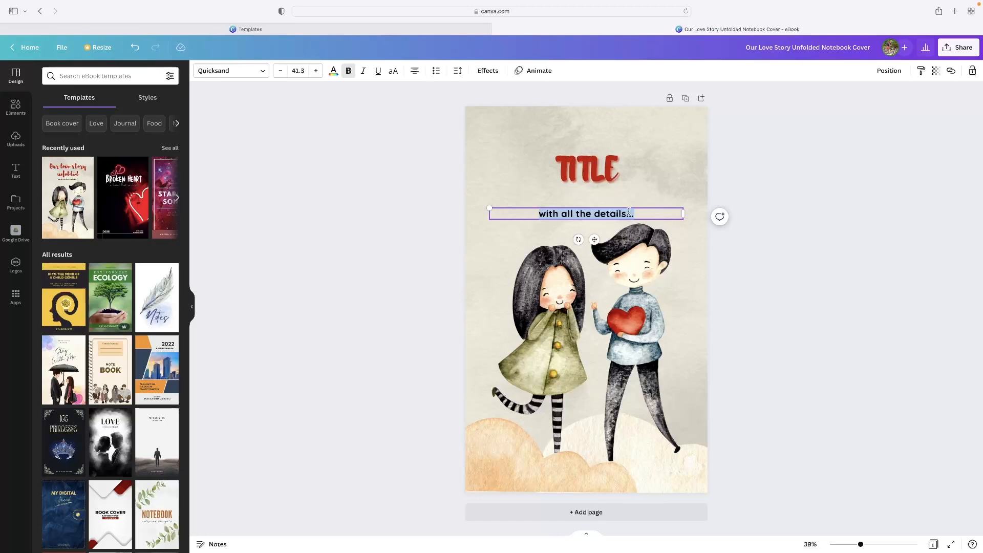
left_click(680, 166)
left_click(684, 213)
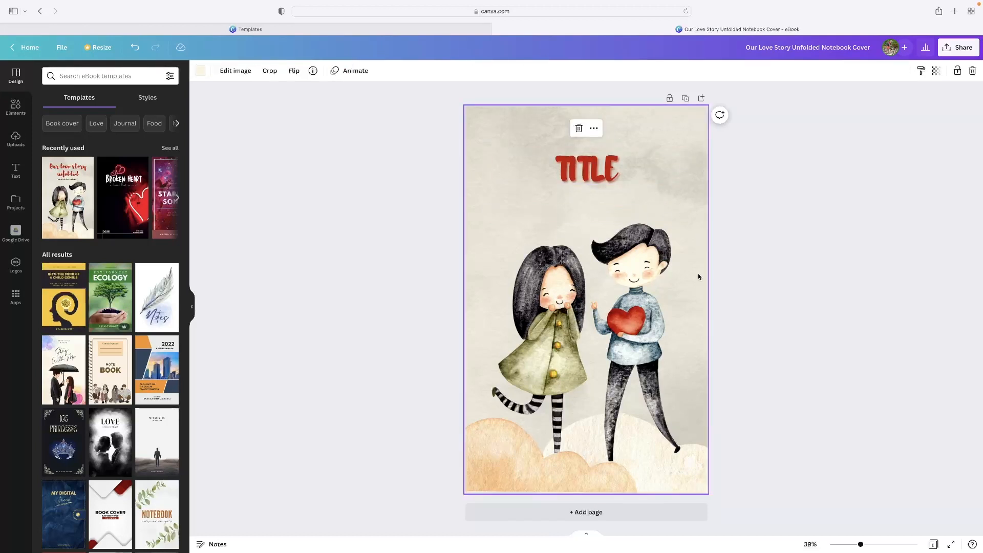
Step: Select the couple illustration and the two clouds in turn to examine the cover's separate elements
left_click(633, 313)
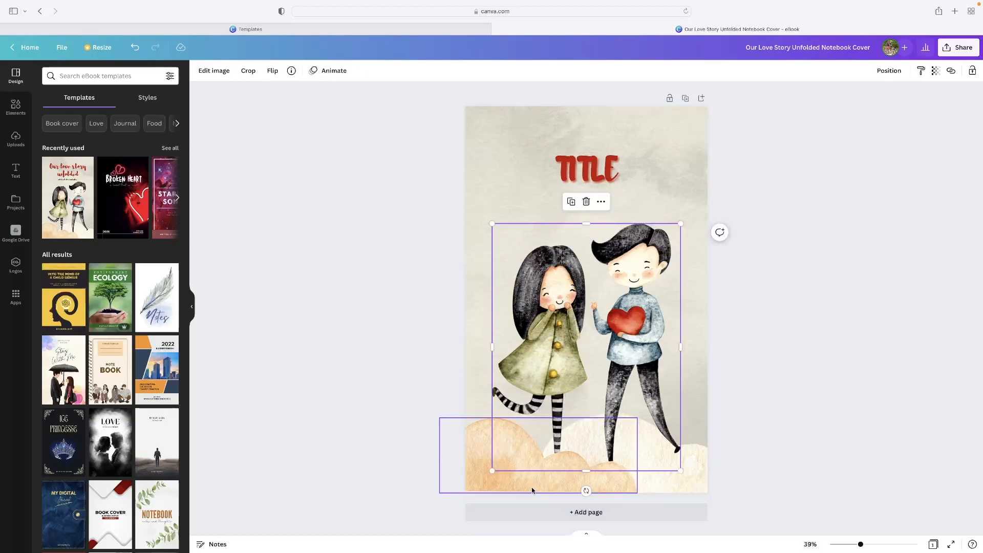
left_click(555, 486)
left_click(671, 476)
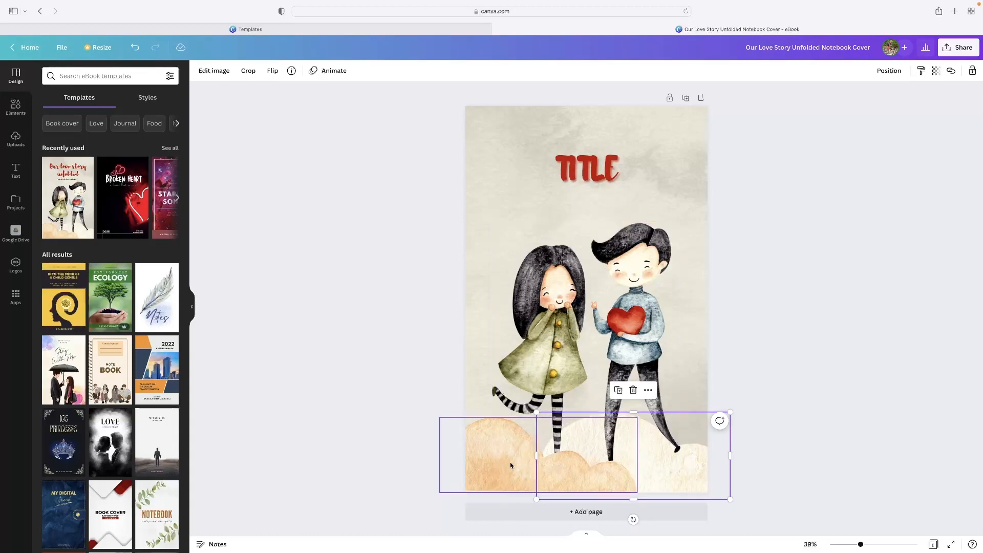
scroll(597, 466, "down", 1)
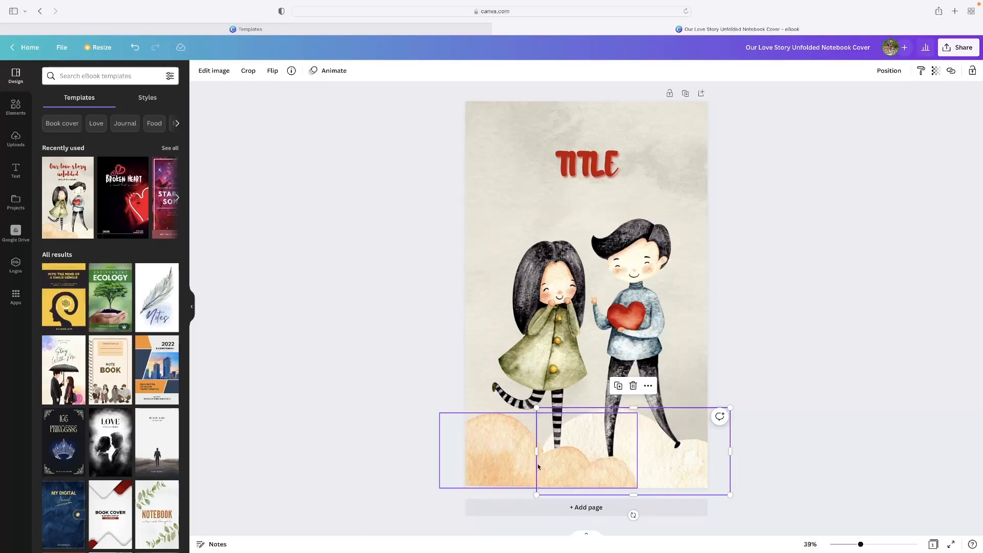
Step: Send the orange cloud backward behind the couple's feet and bring it forward again
left_click_drag(538, 464, 495, 461)
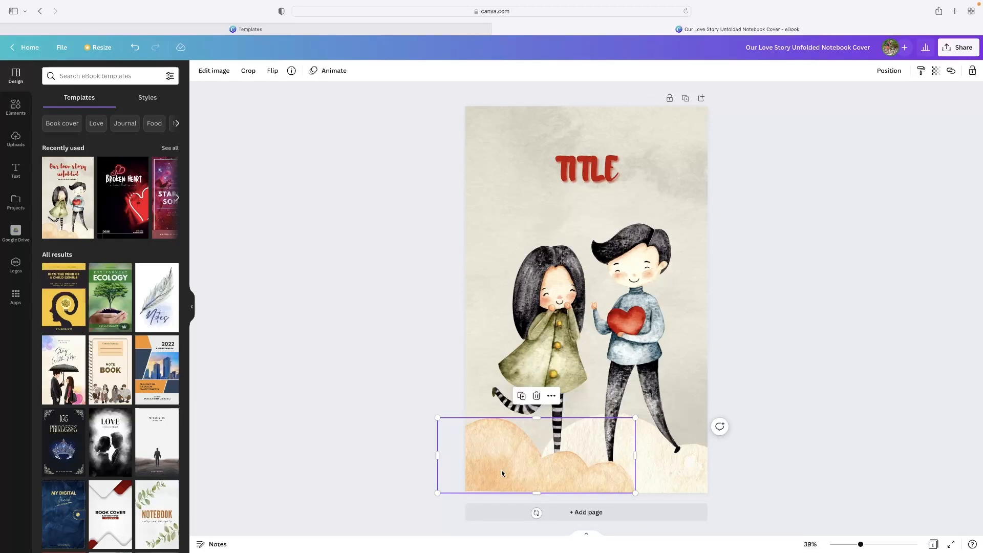
right_click(490, 466)
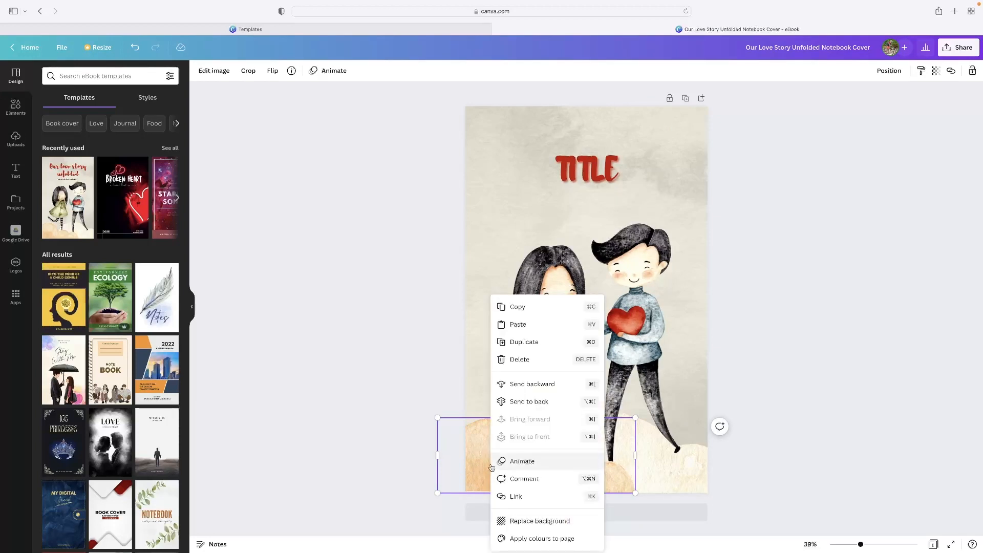
left_click(549, 384)
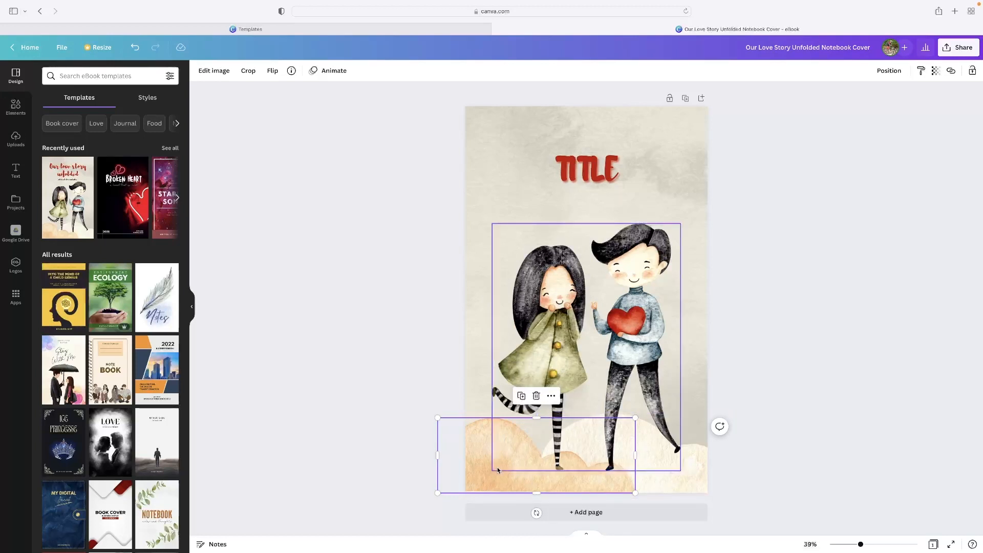
right_click(480, 479)
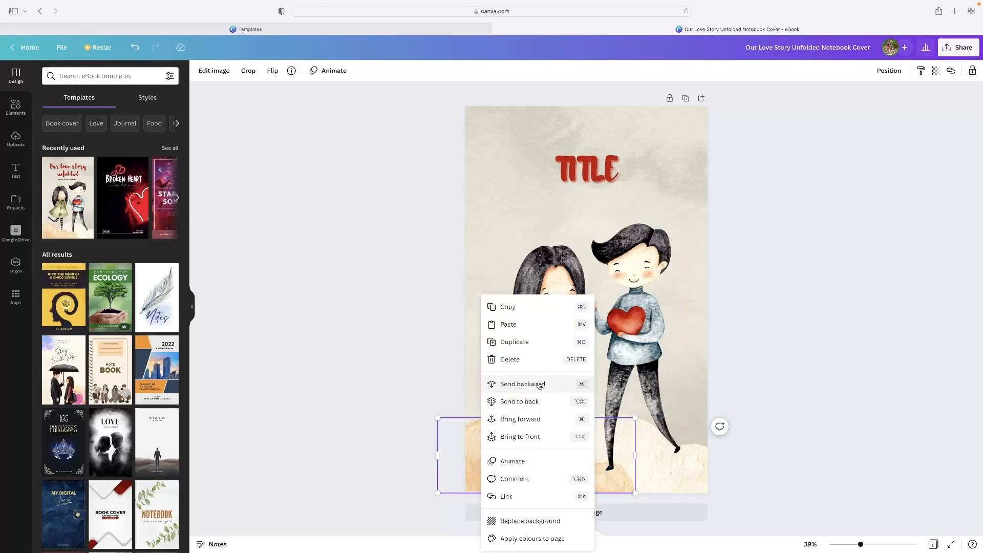
left_click(545, 420)
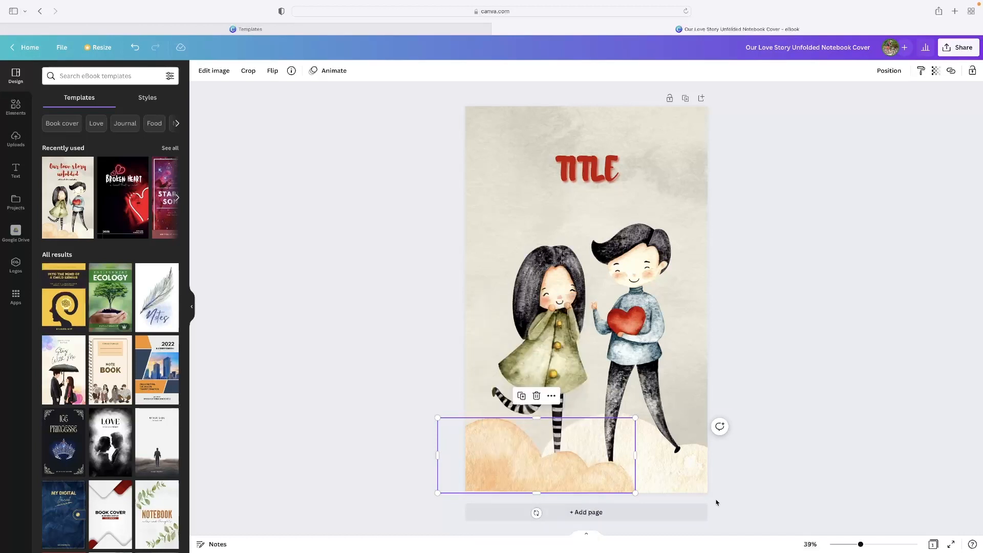
Step: Bring the cream cloud to the front and send it backward one layer, behind the orange cloud
left_click(705, 487)
right_click(704, 487)
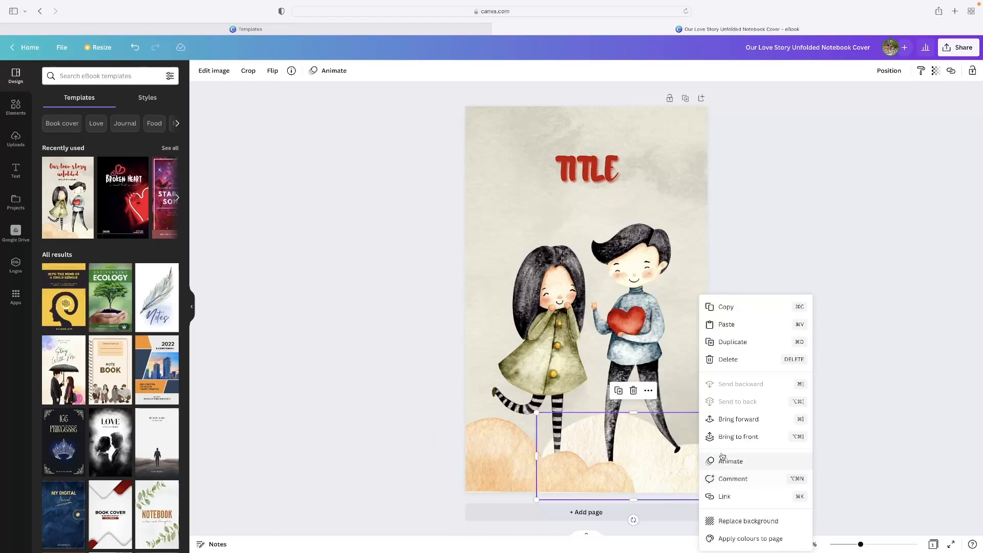
left_click(742, 438)
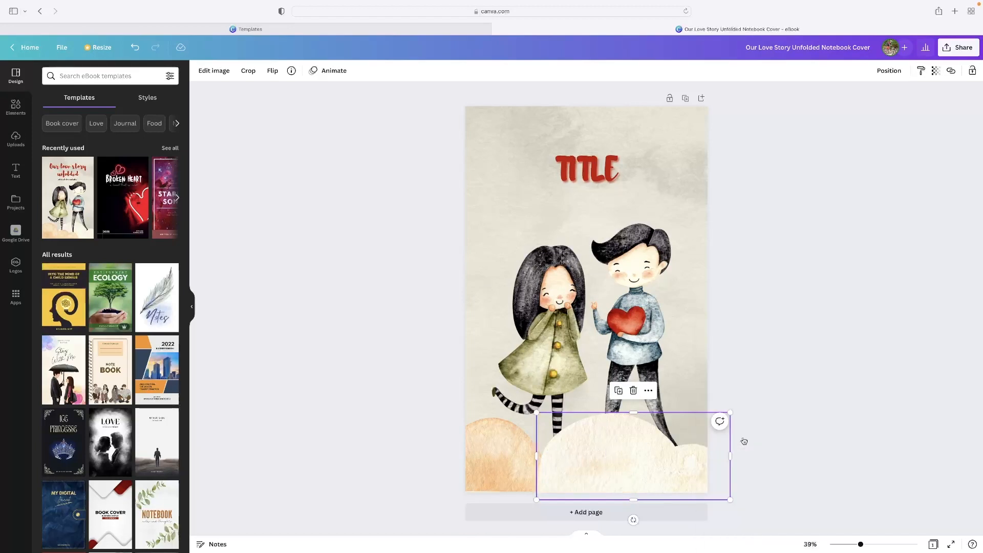
right_click(676, 470)
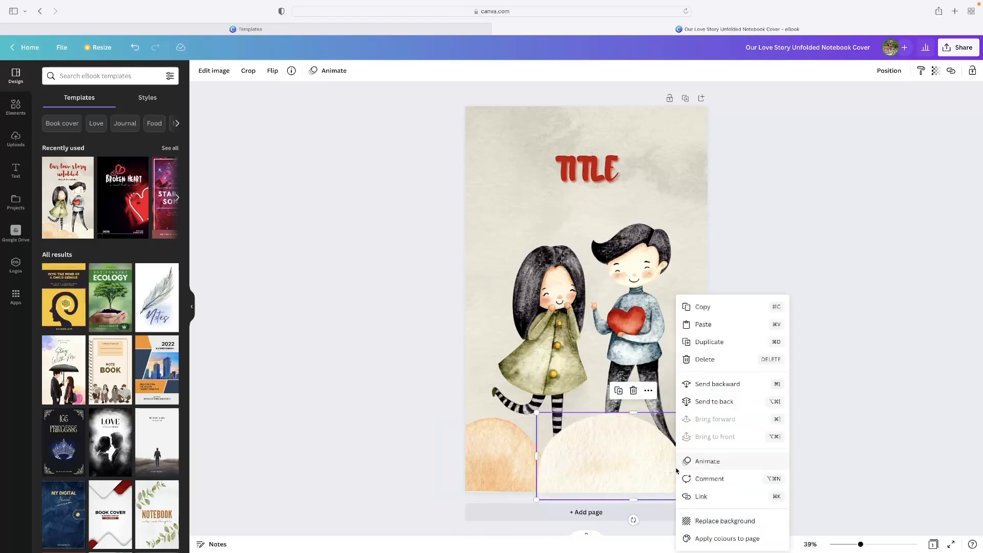
left_click(738, 384)
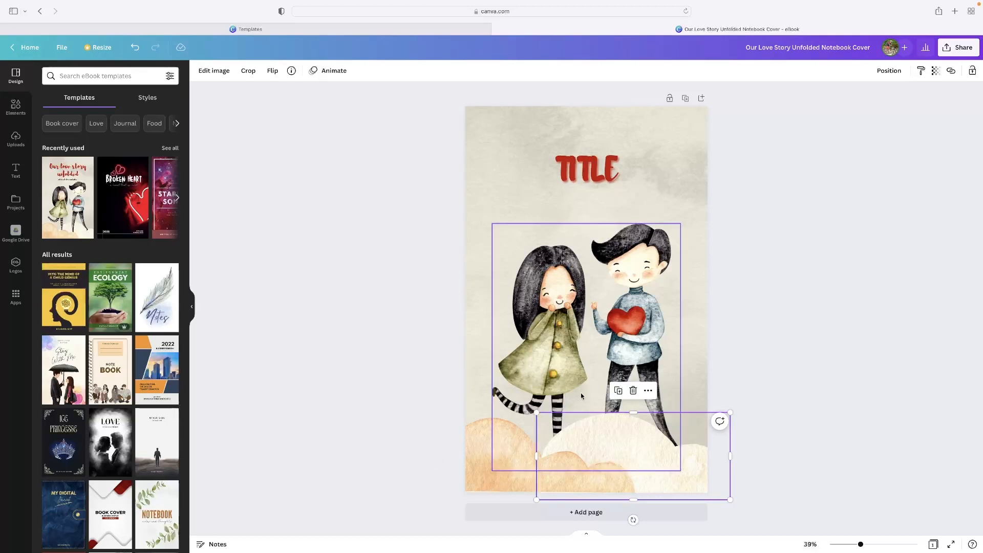
Step: Move the orange cloud up to the girl's head and shoulders and send it backward behind the couple
left_click_drag(503, 462, 557, 310)
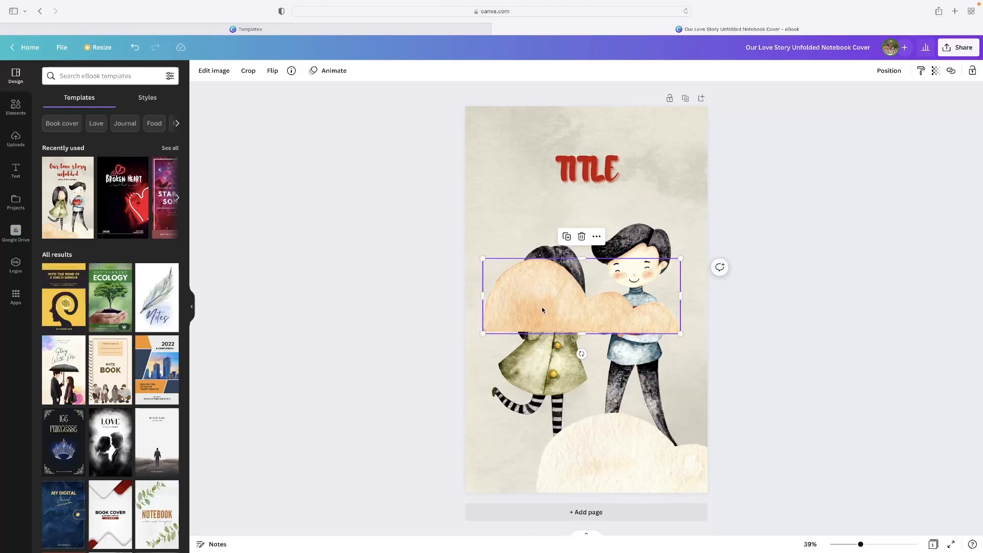
right_click(543, 310)
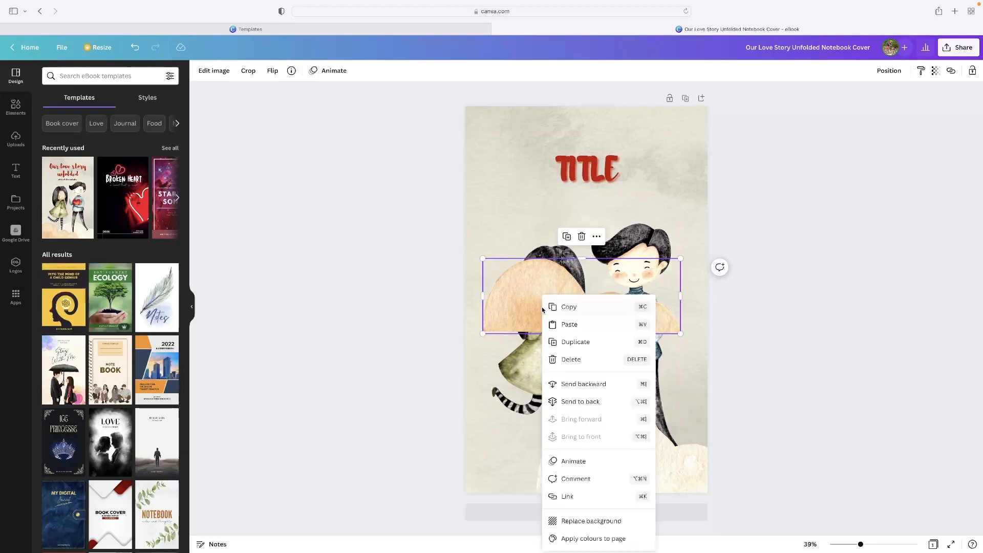
left_click(603, 384)
left_click(517, 289)
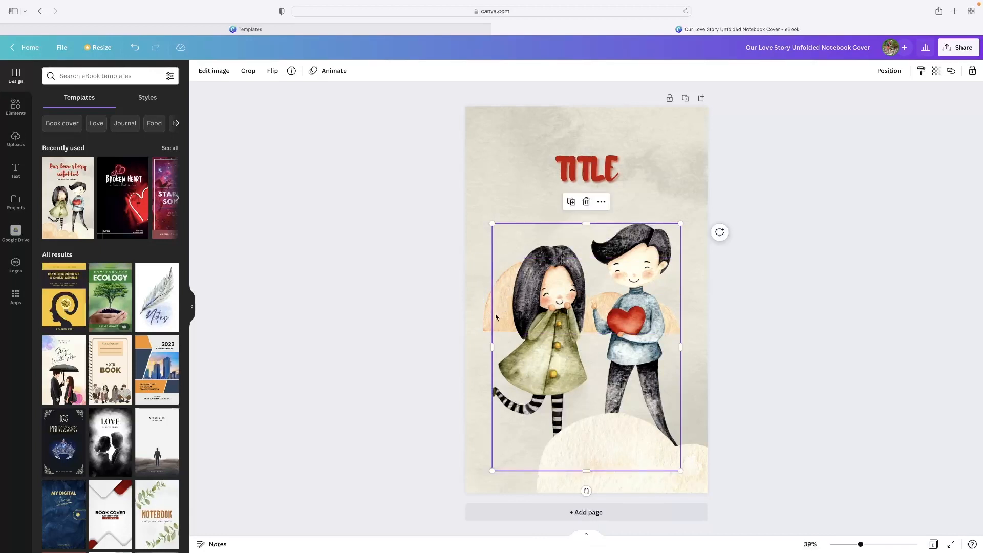
Step: Try a duplicate of the cream cloud over the middle of the couple and delete that copy
left_click(693, 490)
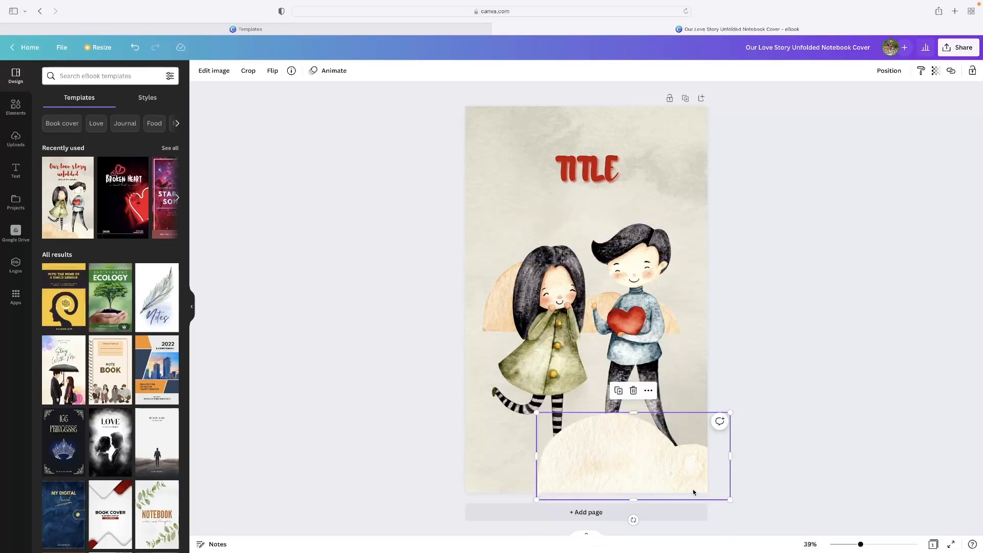
left_click(619, 391)
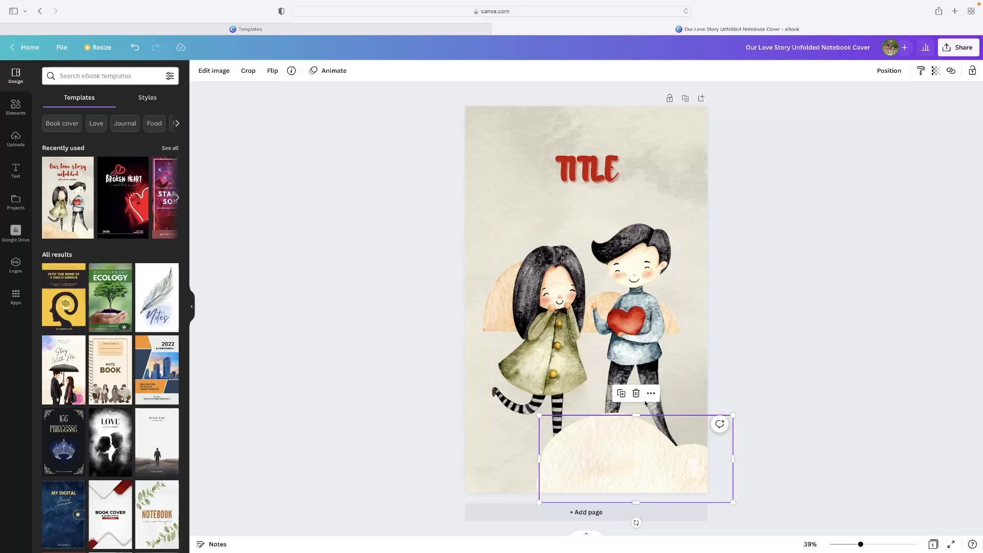
left_click_drag(599, 425, 591, 347)
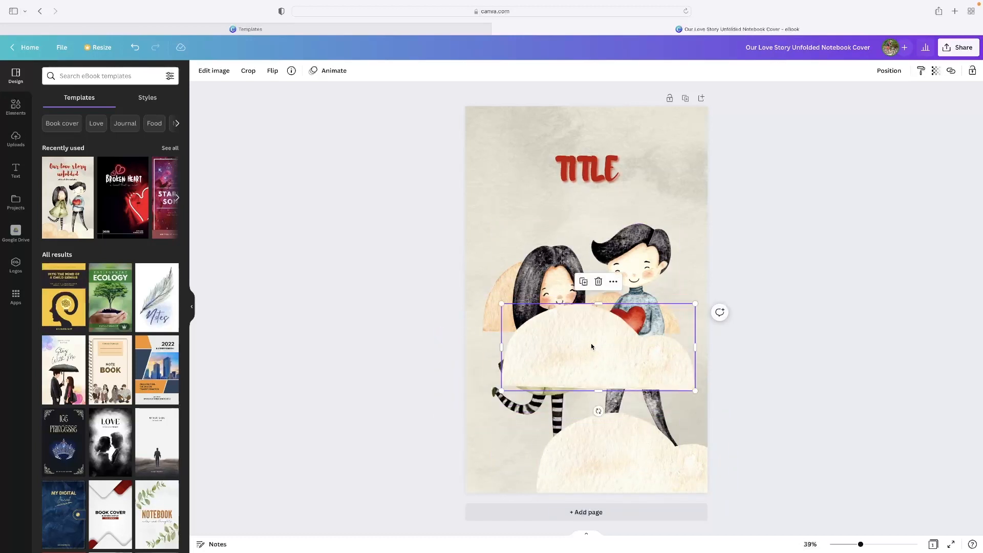
key("Delete")
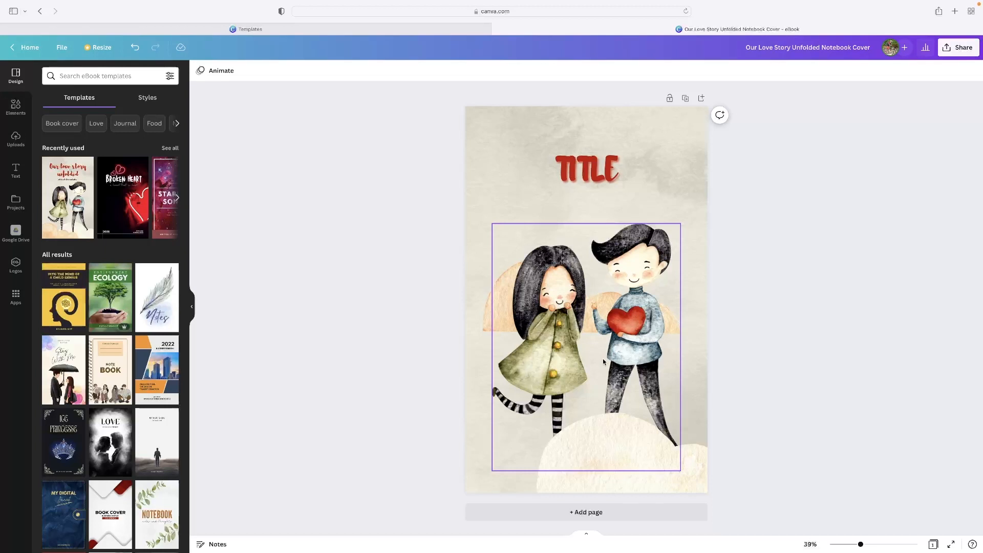
Step: Place a copy of the cream cloud around the boy's head and send it to the back
left_click(679, 463)
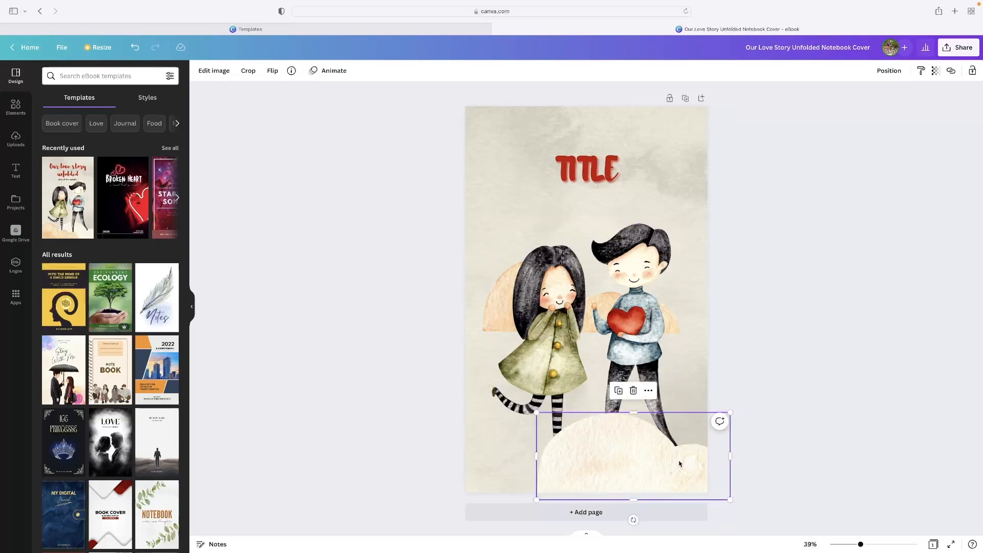
left_click_drag(649, 451, 657, 250)
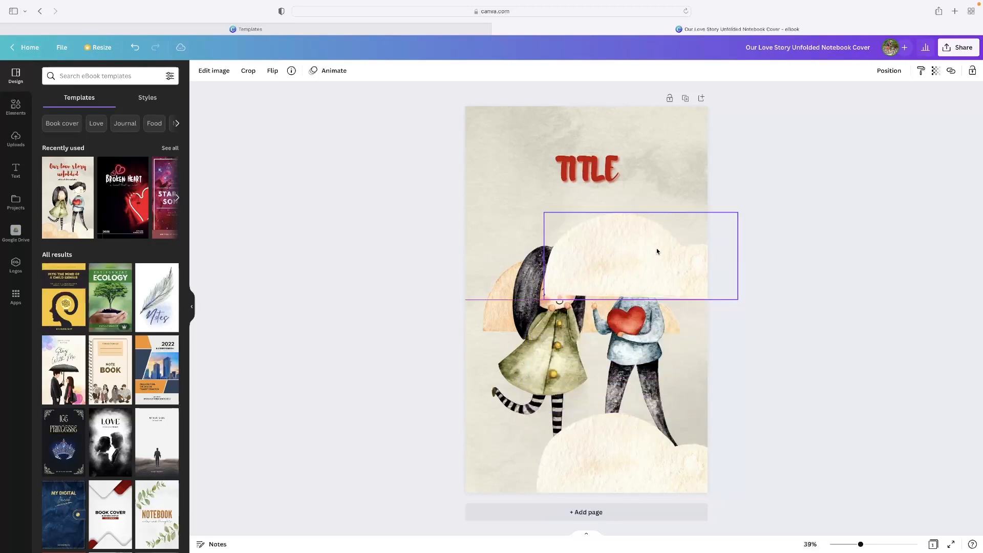
right_click(656, 251)
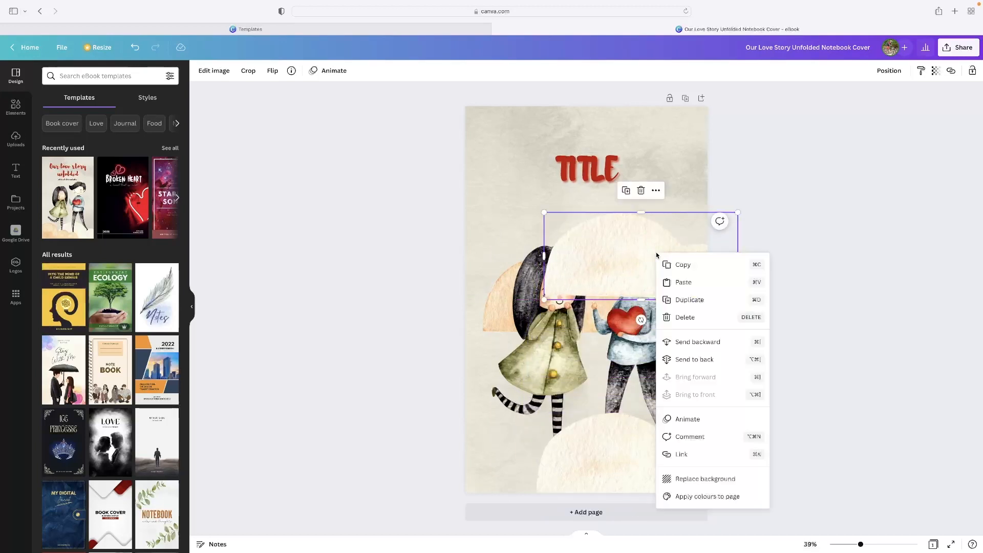
left_click(694, 359)
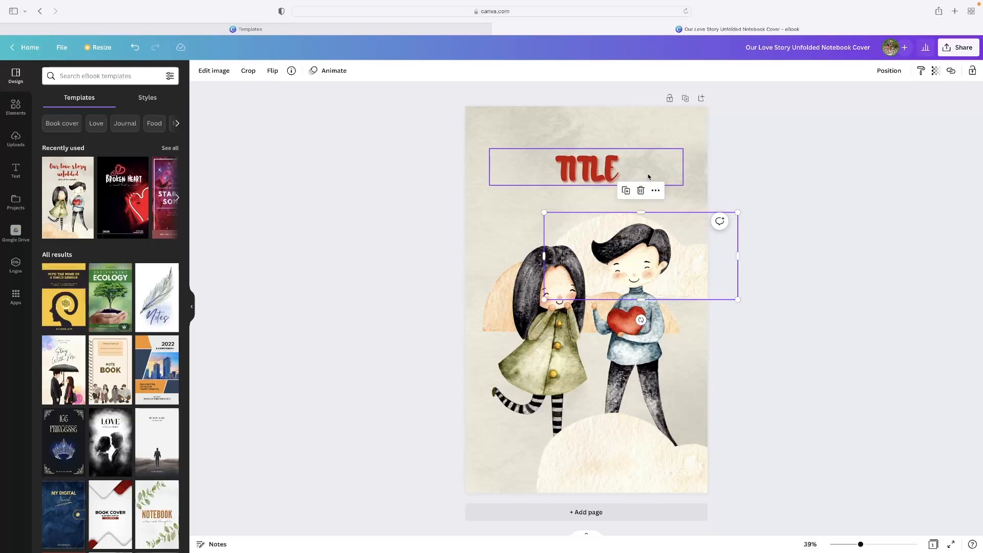
left_click(834, 123)
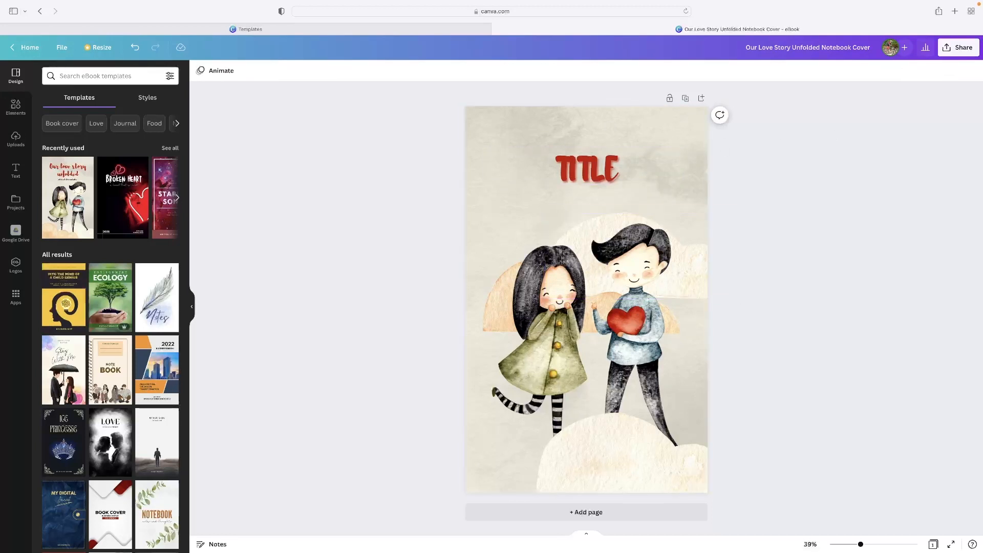
Step: Examine the design's download options and available file types, keeping PDF Standard, and close them
left_click(956, 52)
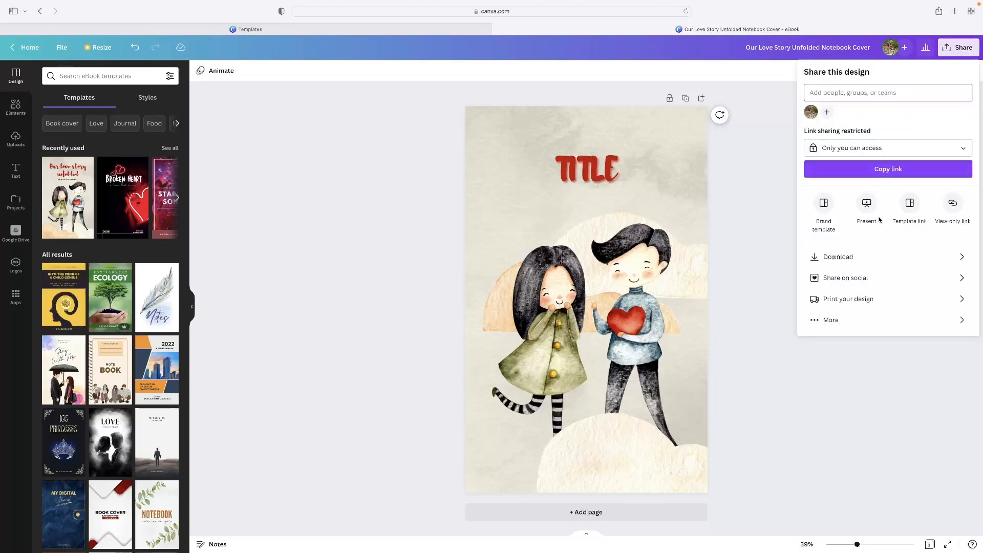
left_click(839, 260)
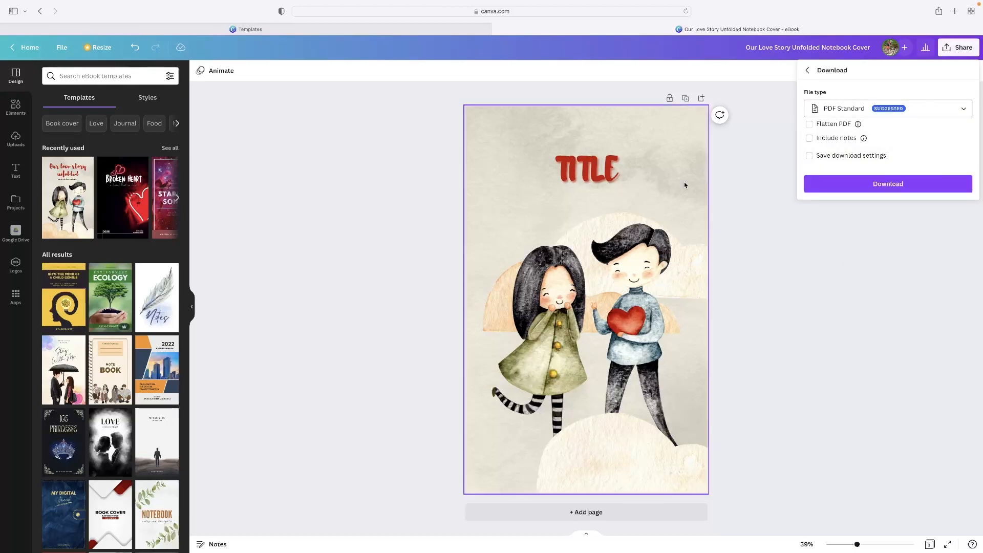
left_click(880, 111)
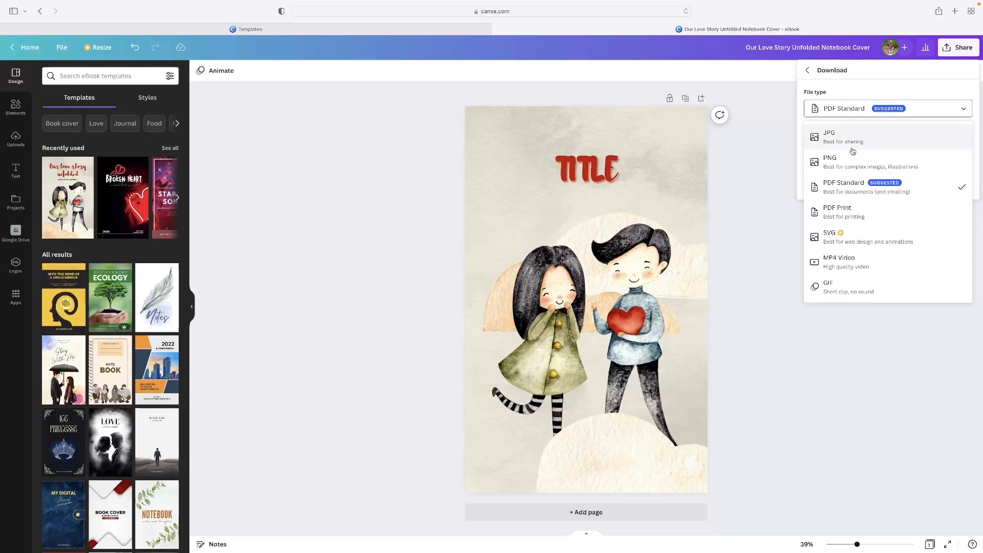
left_click(895, 90)
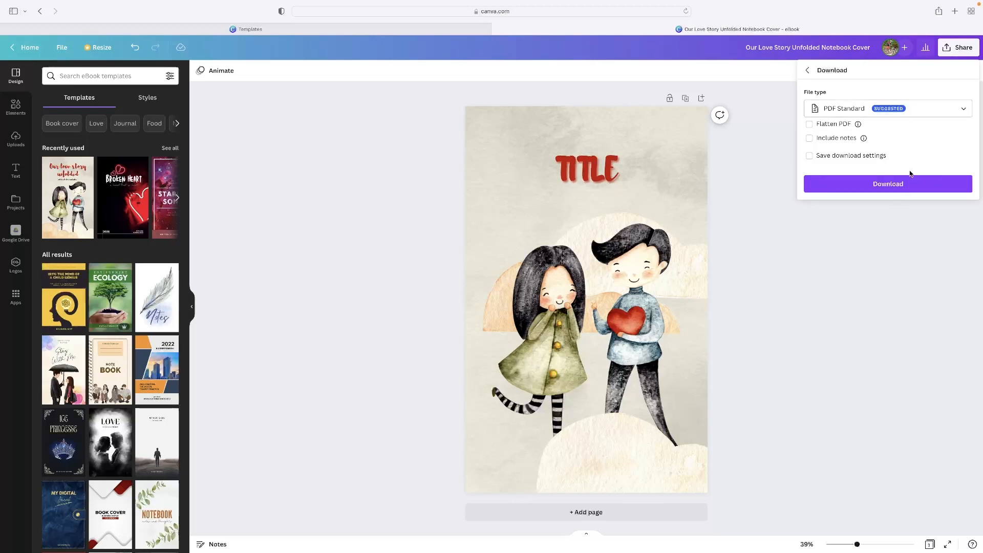
left_click(901, 185)
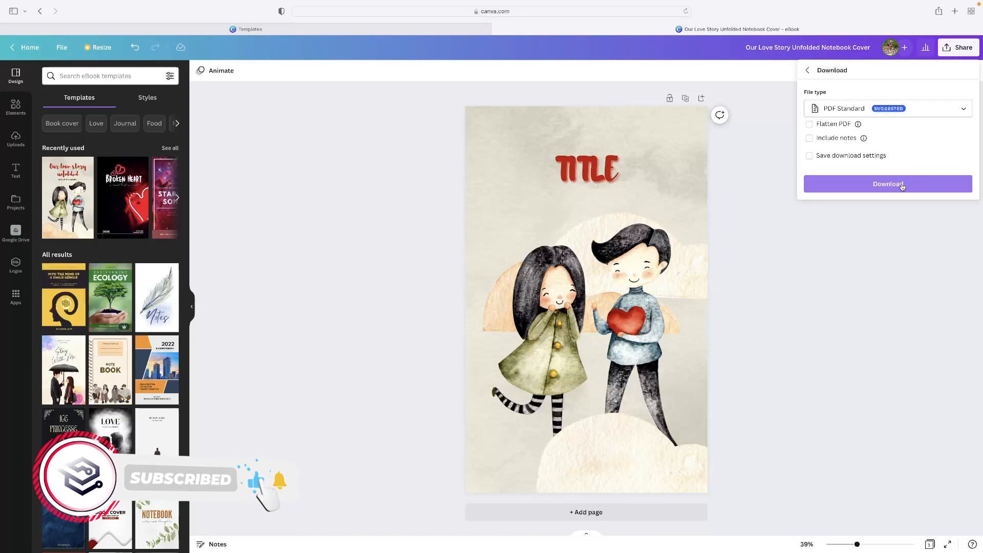
left_click(789, 248)
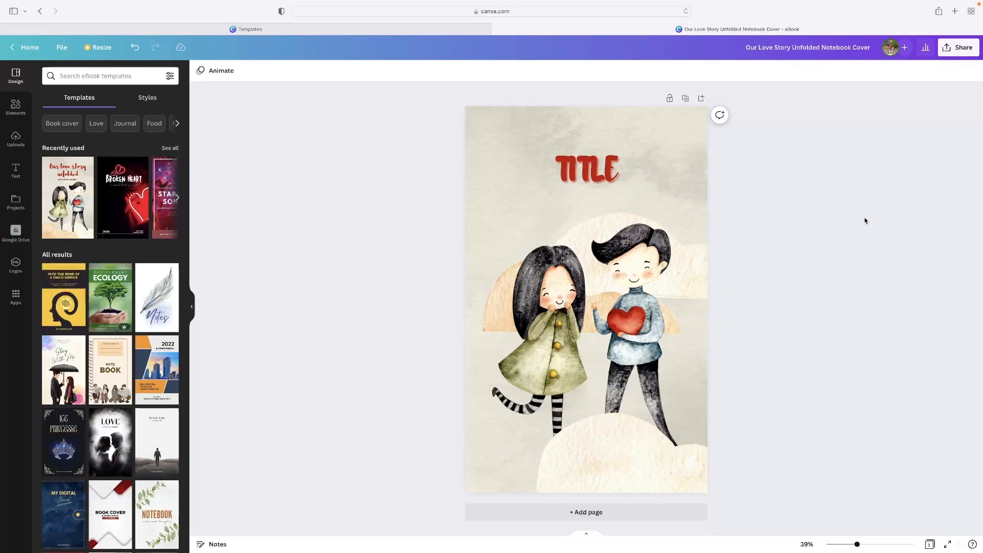